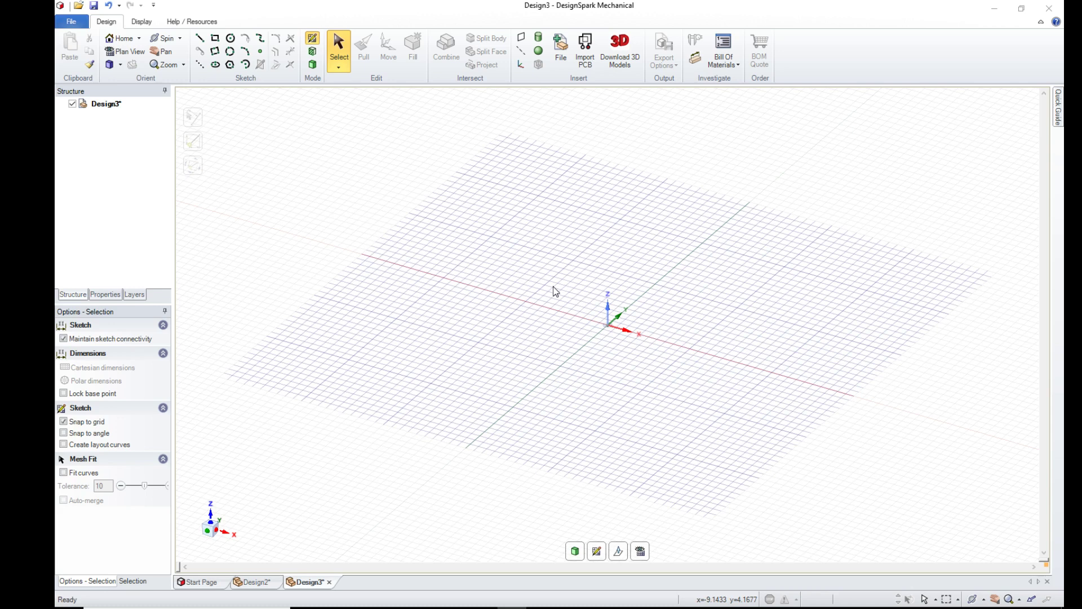
- Sketch a rectangle about 72 mm wide and 39 mm high around the origin on the ground plane
key(v)
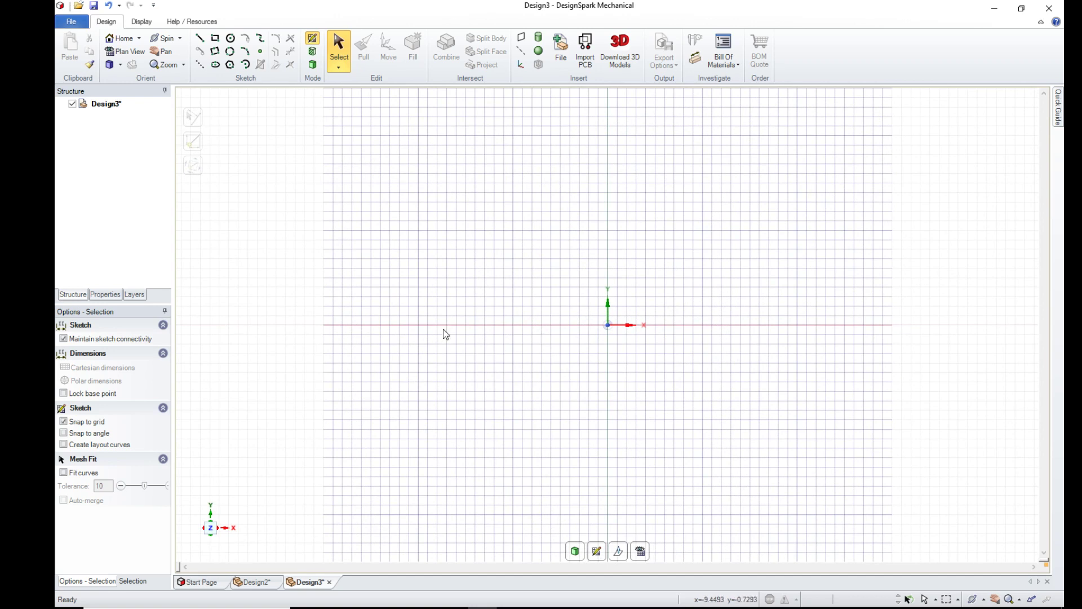
click(215, 40)
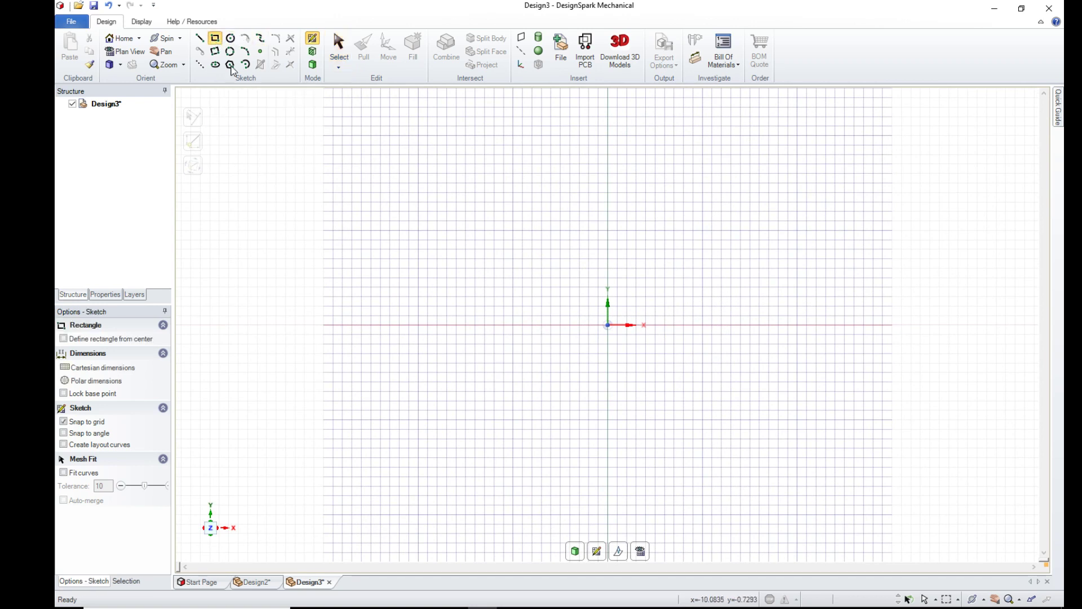
click(277, 146)
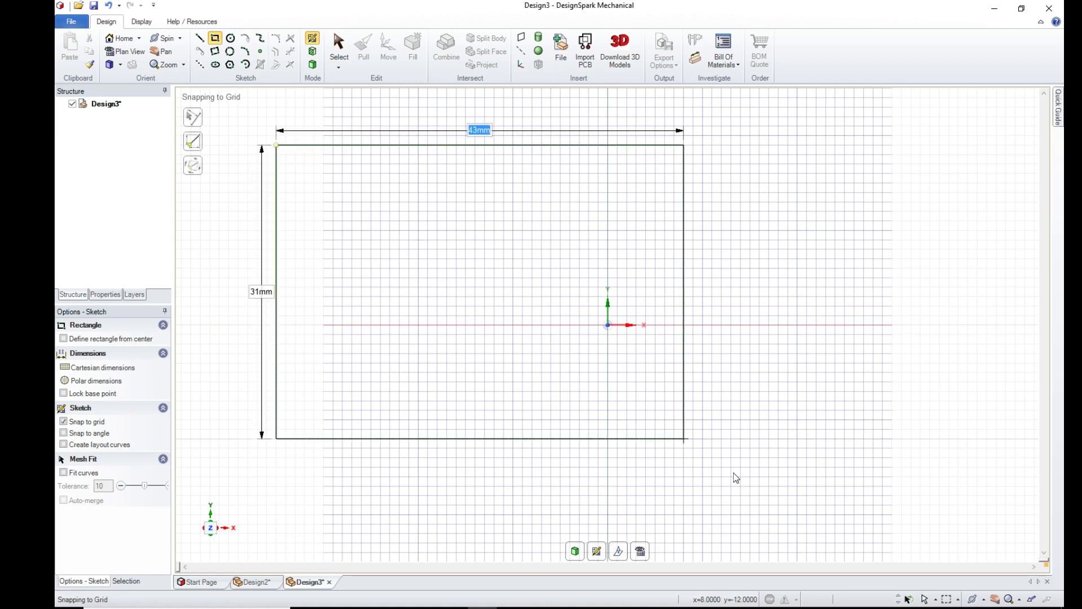
click(958, 514)
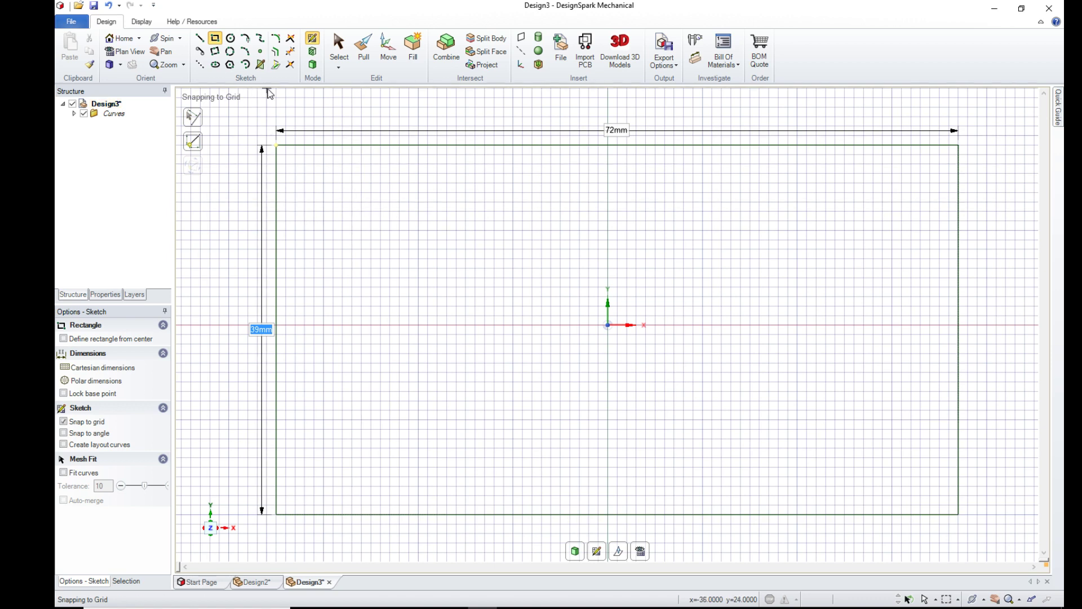
- Draw a small notch outline 1.5 mm deep and 1 mm high on the rectangle's left edge, starting about 5 mm below its upper corner
click(200, 38)
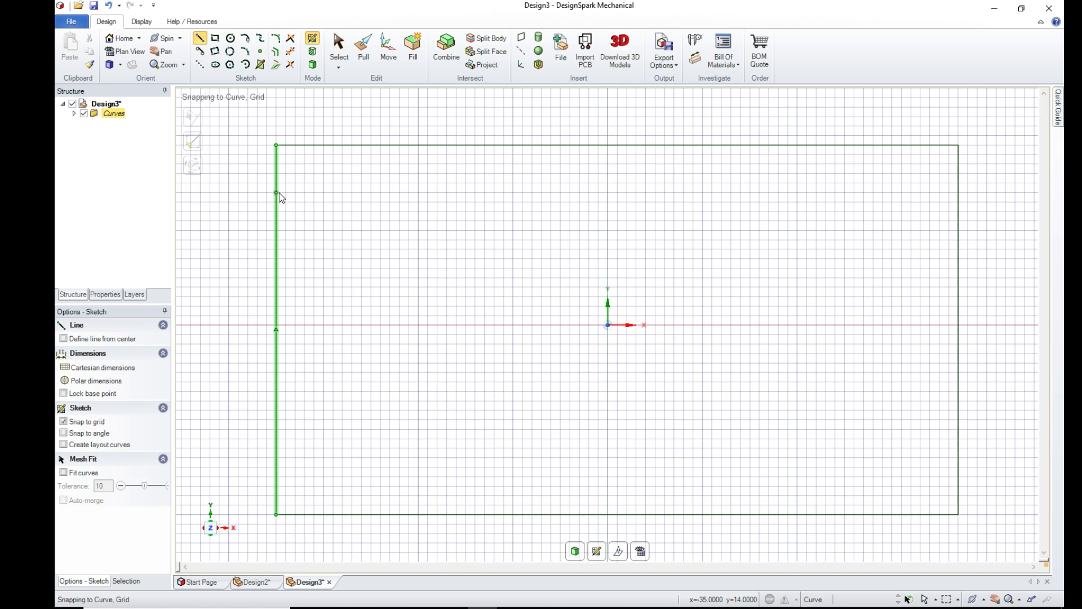
click(279, 193)
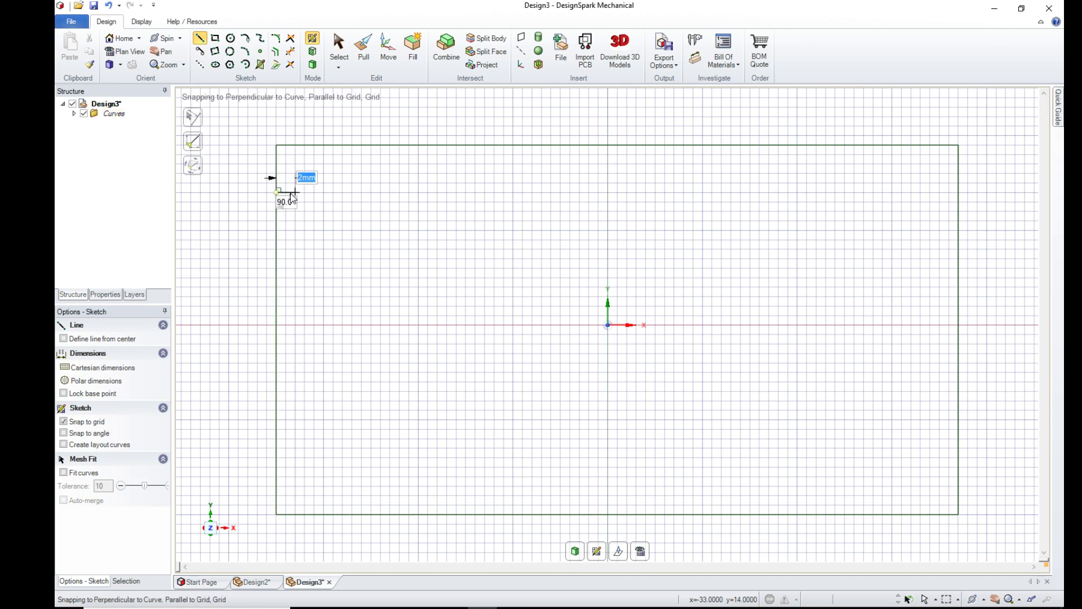
text(1.5)
key(Return)
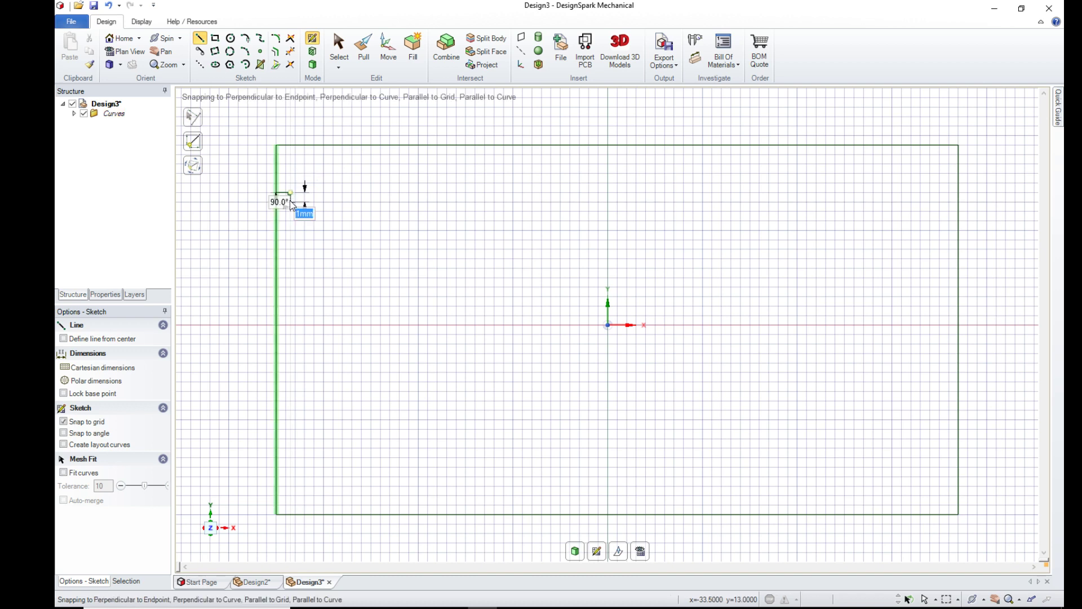
click(291, 204)
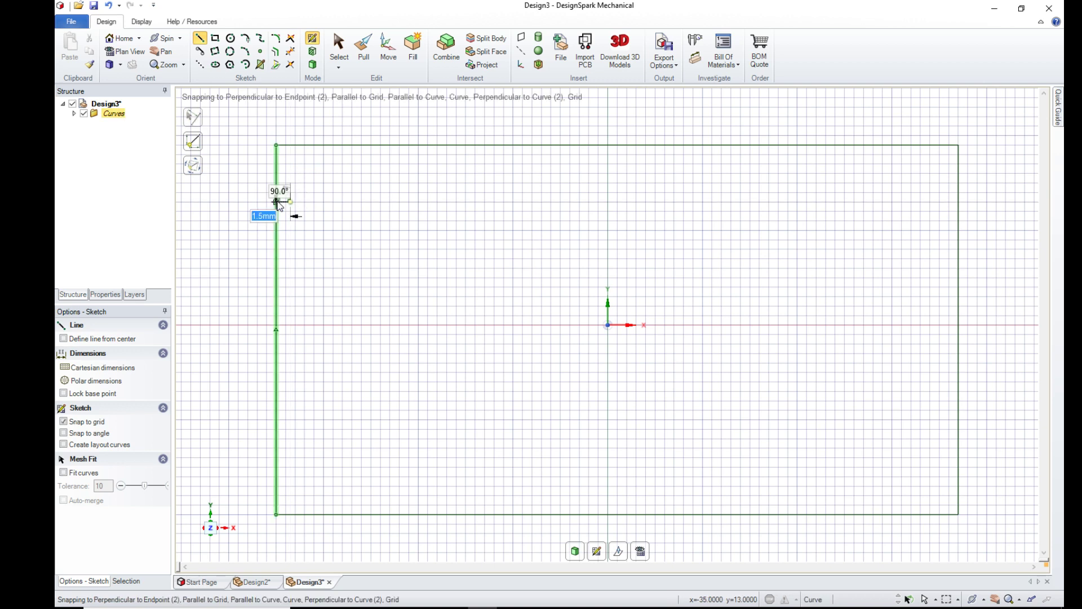
- Draw a matching 1.5 mm by 1 mm notch outline on the left edge, about 4 mm above the rectangle's lower corner
click(276, 468)
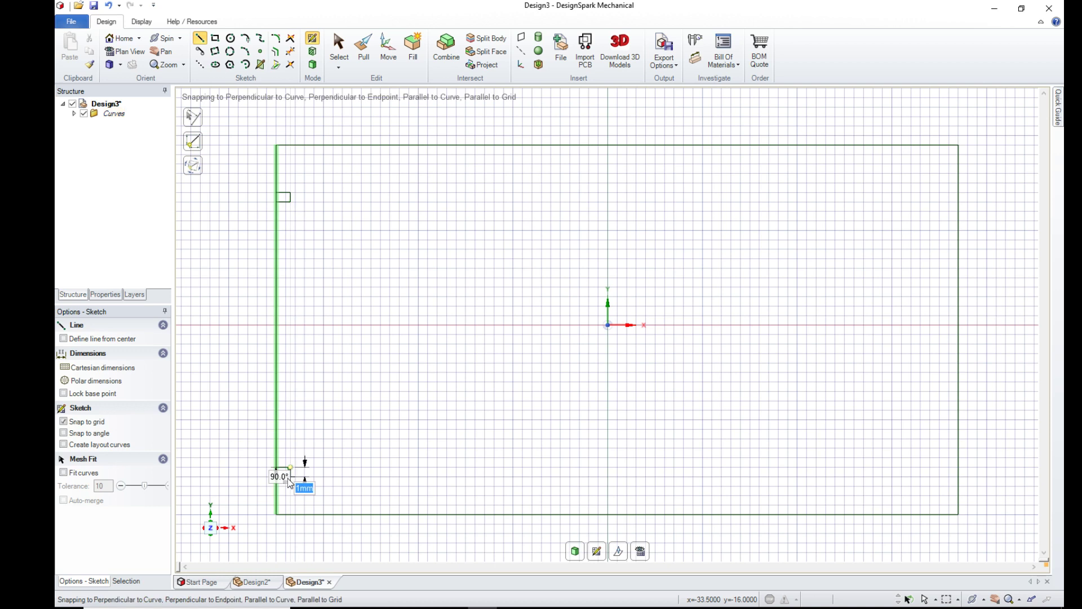
click(290, 483)
click(277, 477)
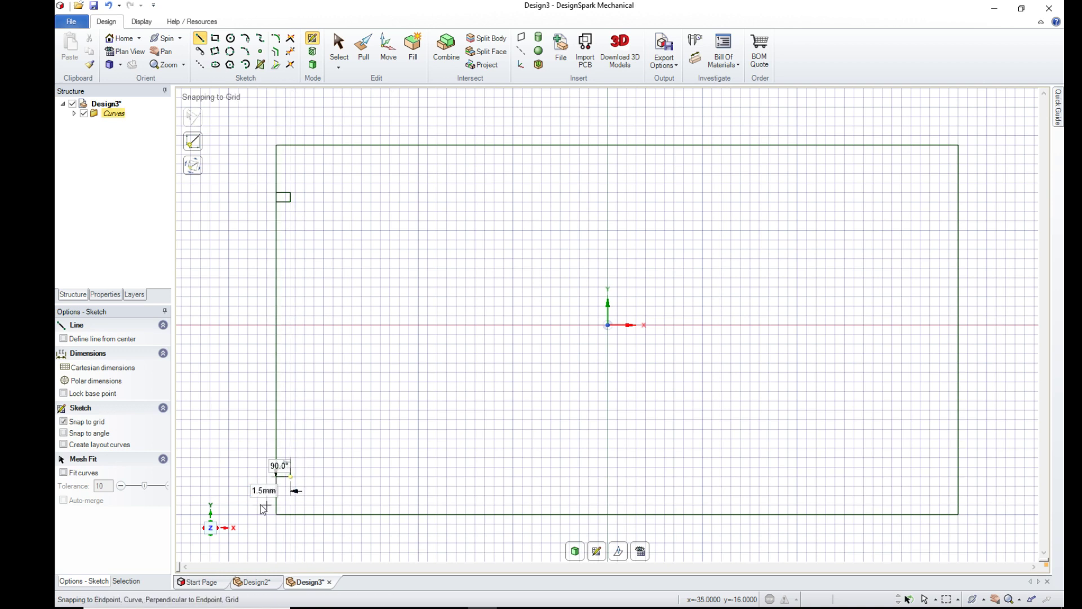
click(290, 202)
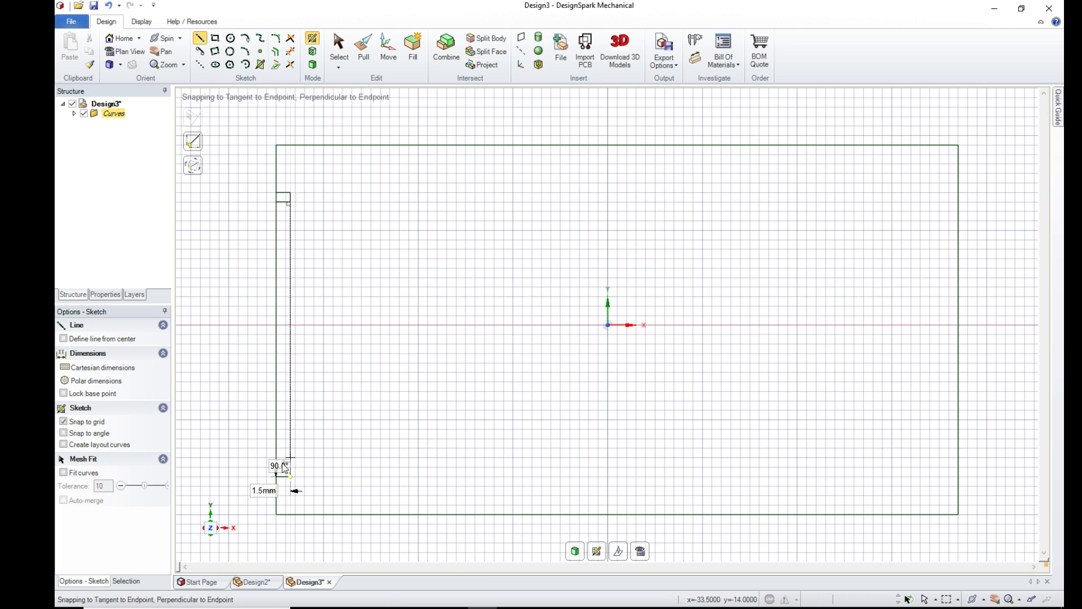
key(Escape)
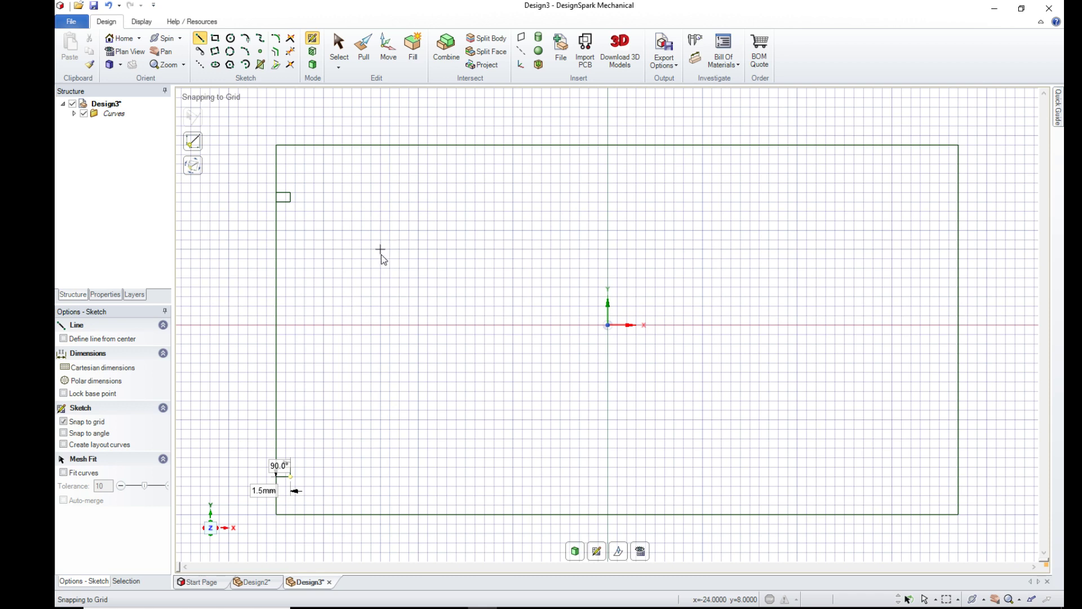
- Trim away the left edge segments that close the openings of the two notches
click(291, 51)
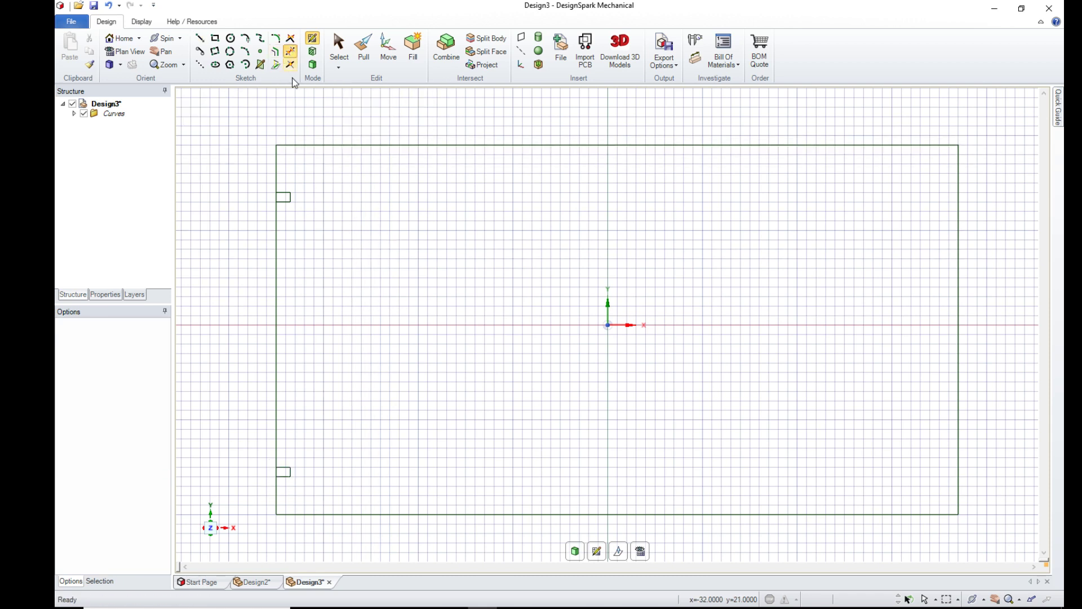
click(278, 198)
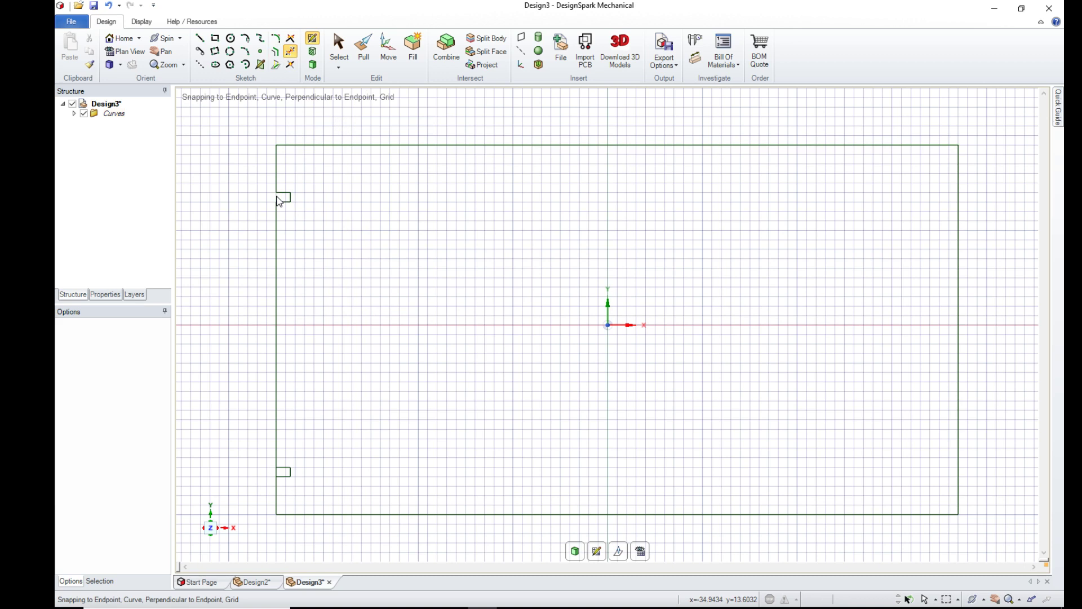
click(277, 473)
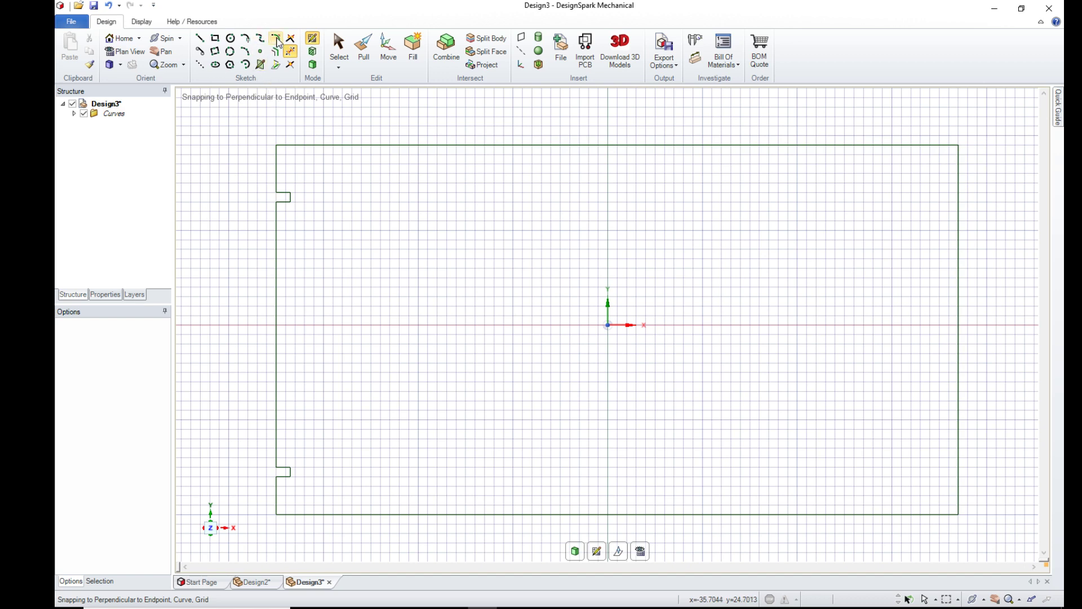
- Round all four corners of the rectangle with 1 mm radius sketch fillets
click(277, 39)
click(277, 155)
click(284, 145)
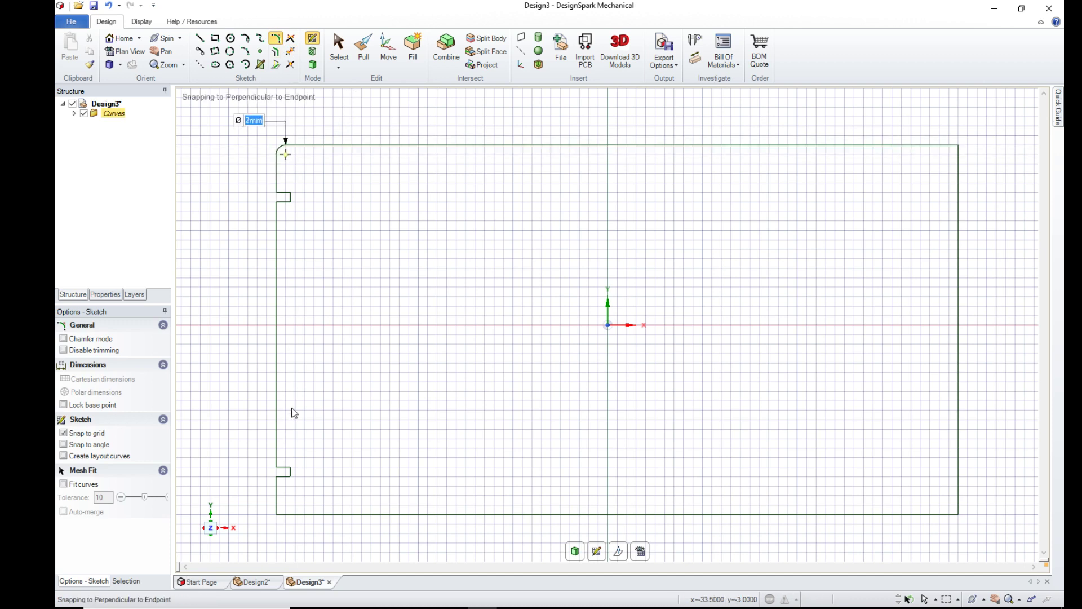
click(276, 506)
click(286, 514)
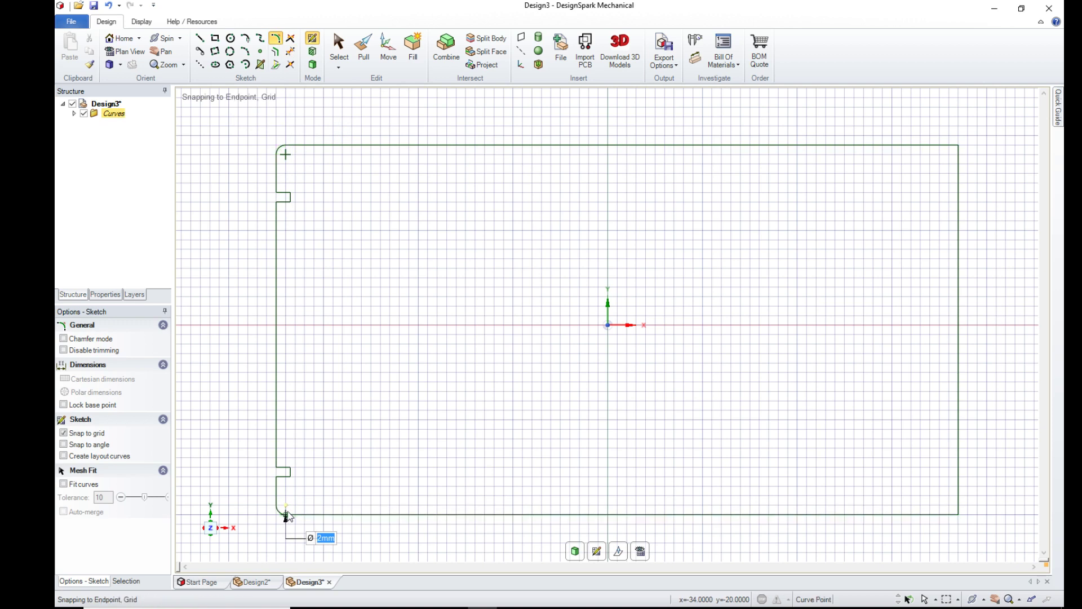
click(952, 148)
click(957, 157)
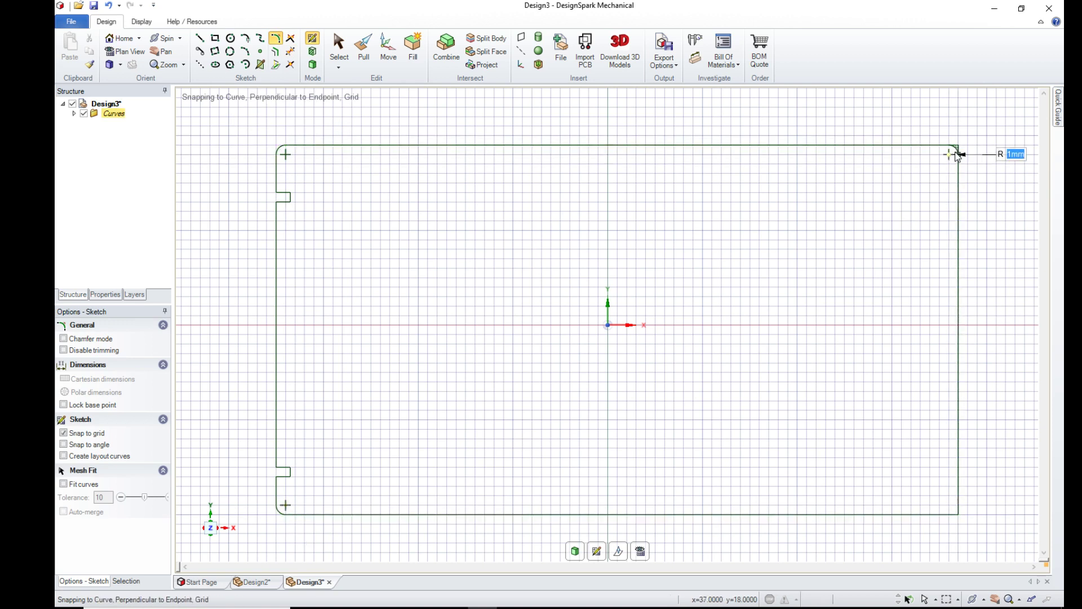
click(958, 509)
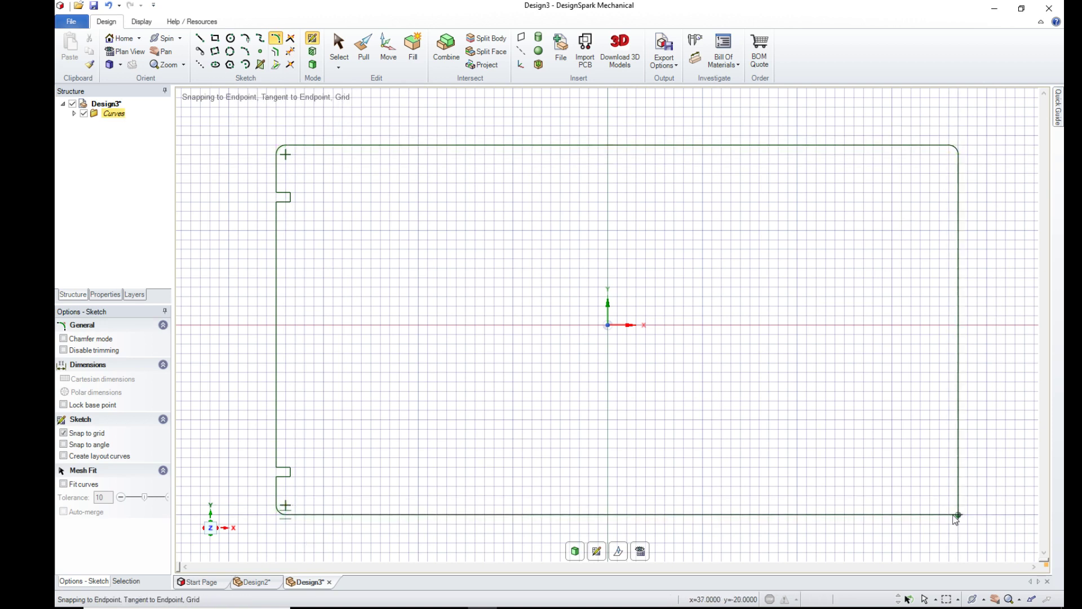
click(952, 514)
click(958, 505)
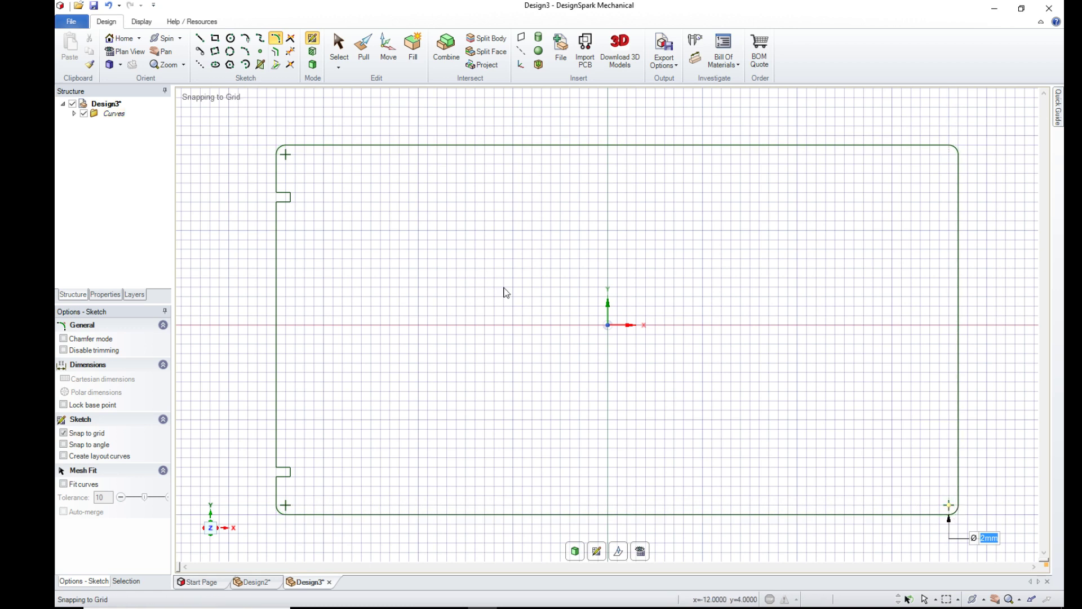
- Pull the notched profile upward 1.5 mm into a solid plate
click(363, 55)
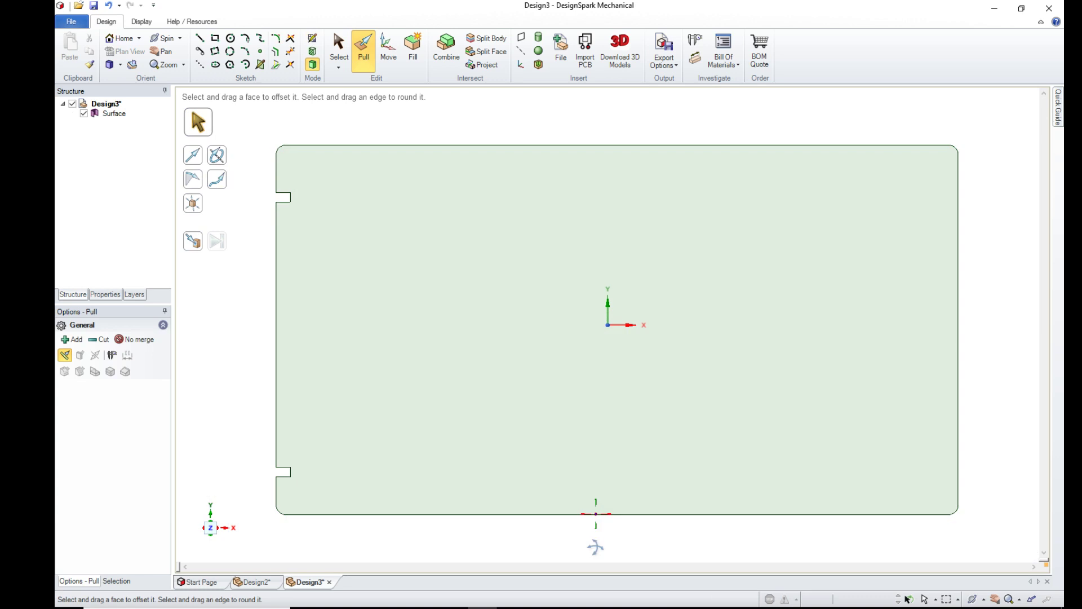
click(601, 456)
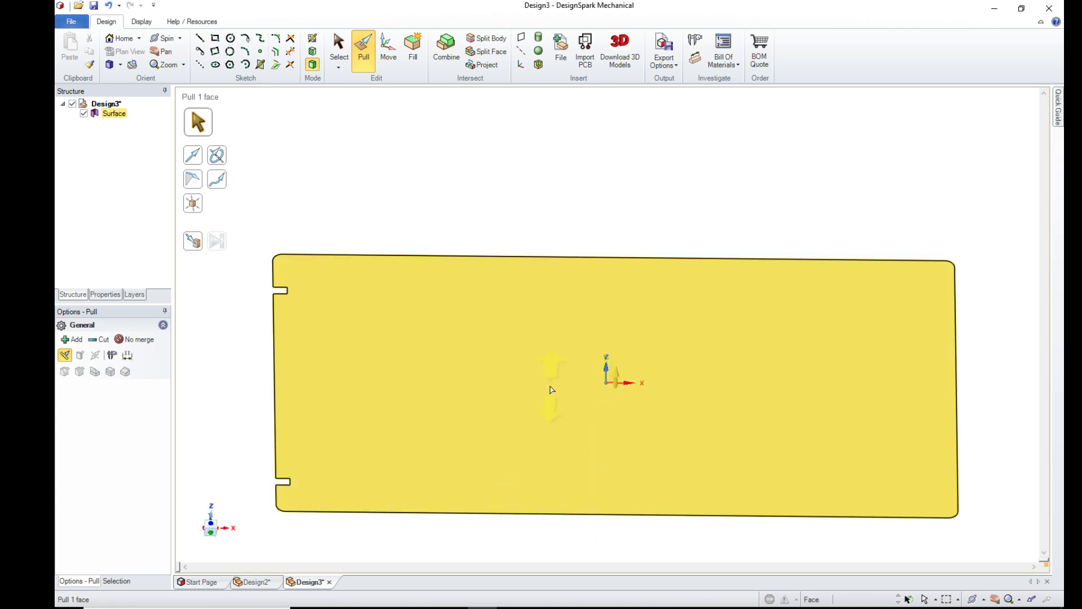
drag(552, 389, 553, 382)
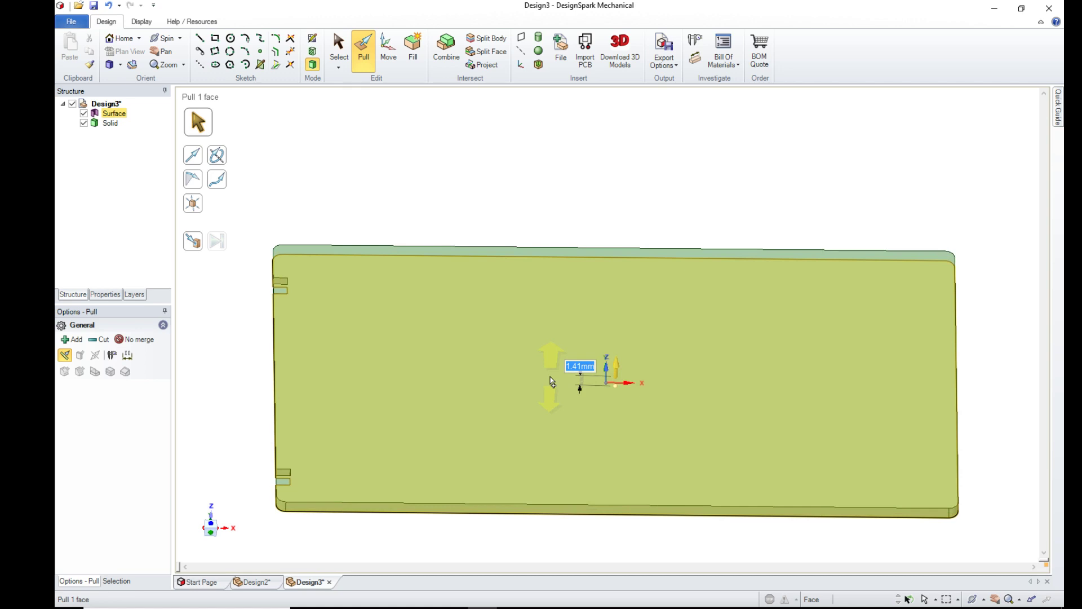
text(1.)
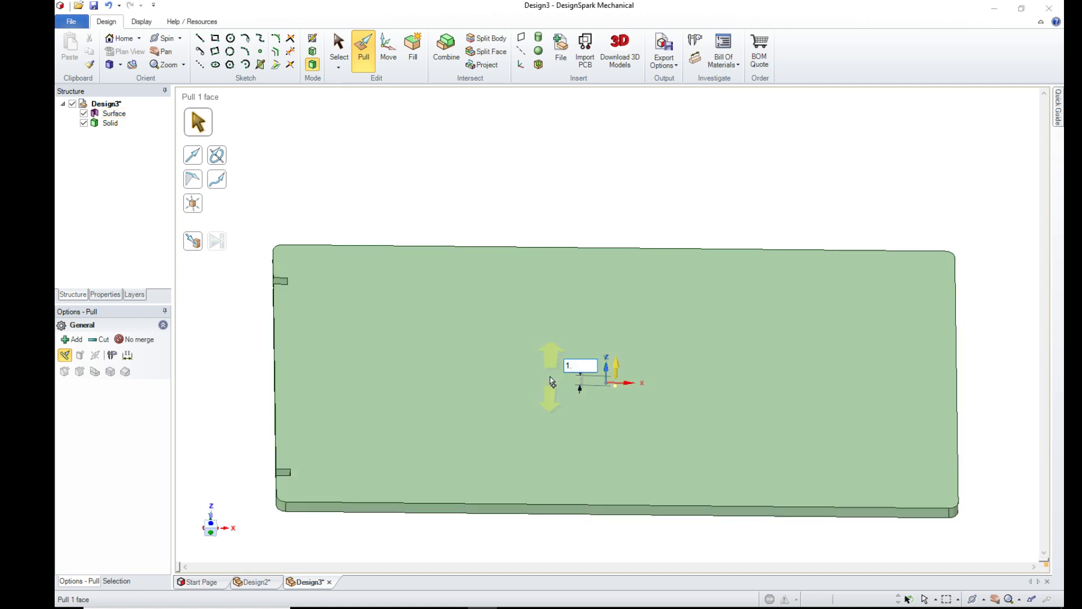
text(5)
key(Return)
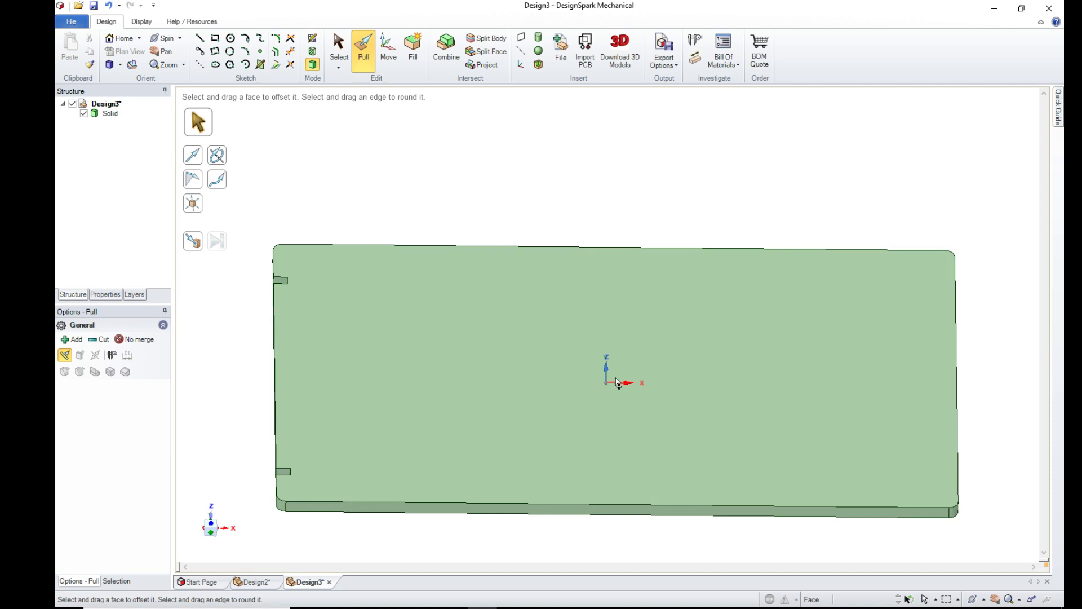
- Start a sketch on the plate's upper face and rotate the sketch grid 90° about the X axis so it stands vertically
click(618, 384)
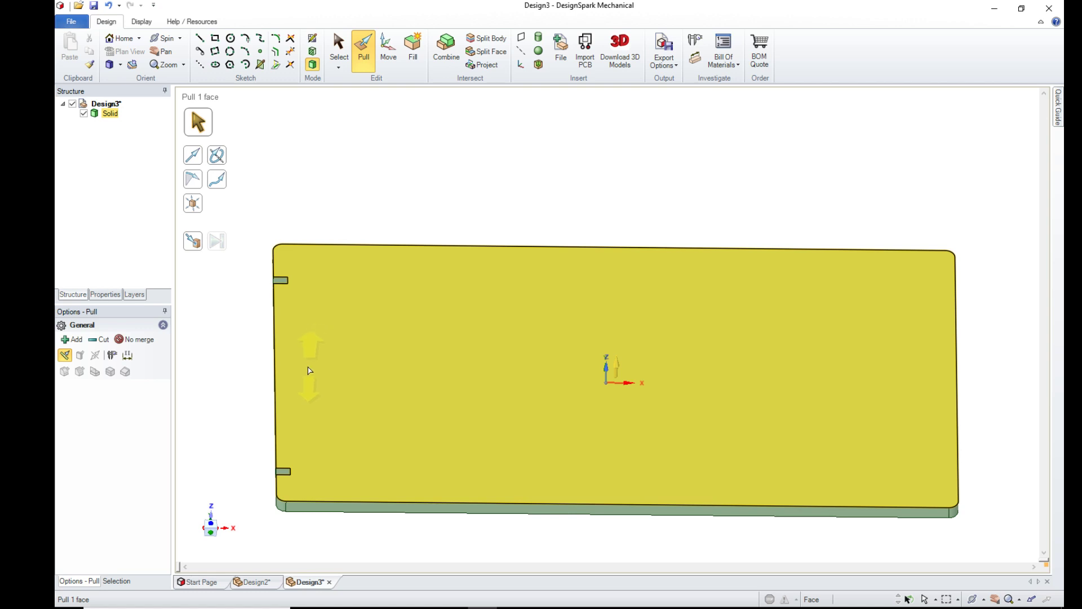
click(267, 361)
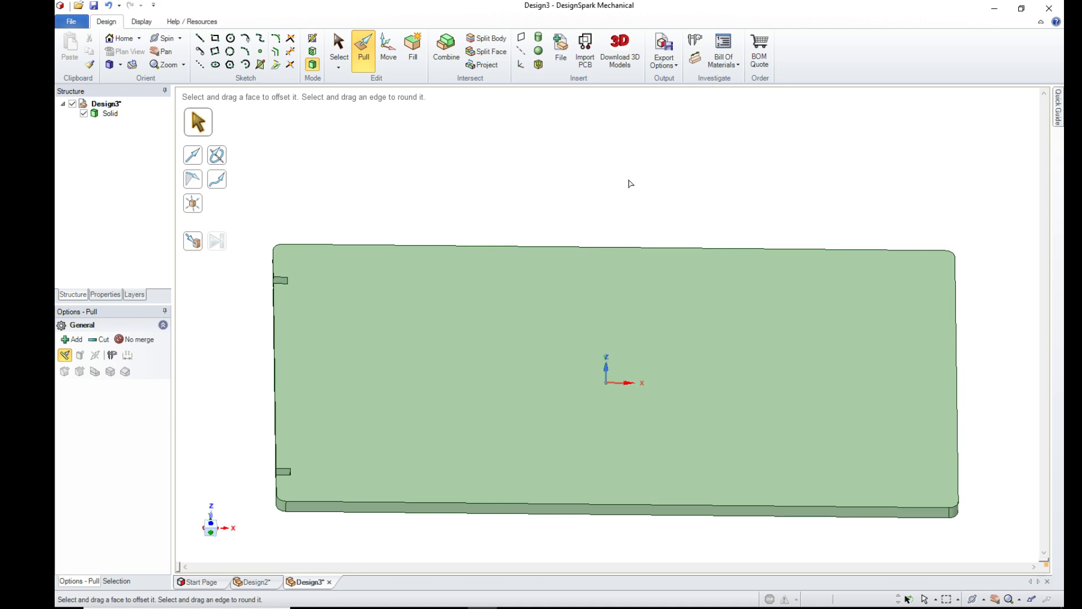
click(521, 406)
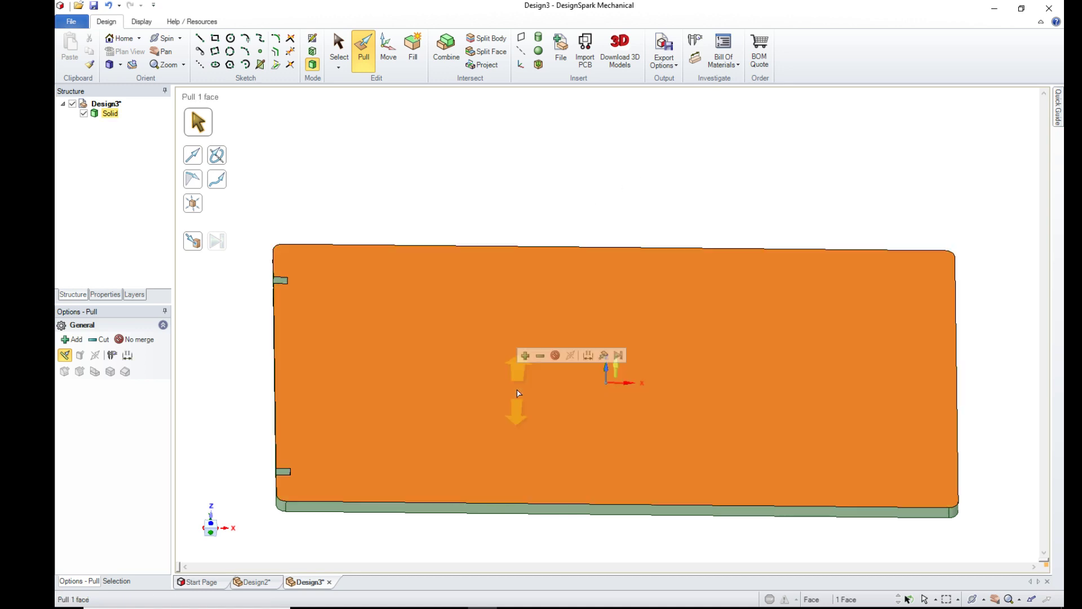
click(312, 38)
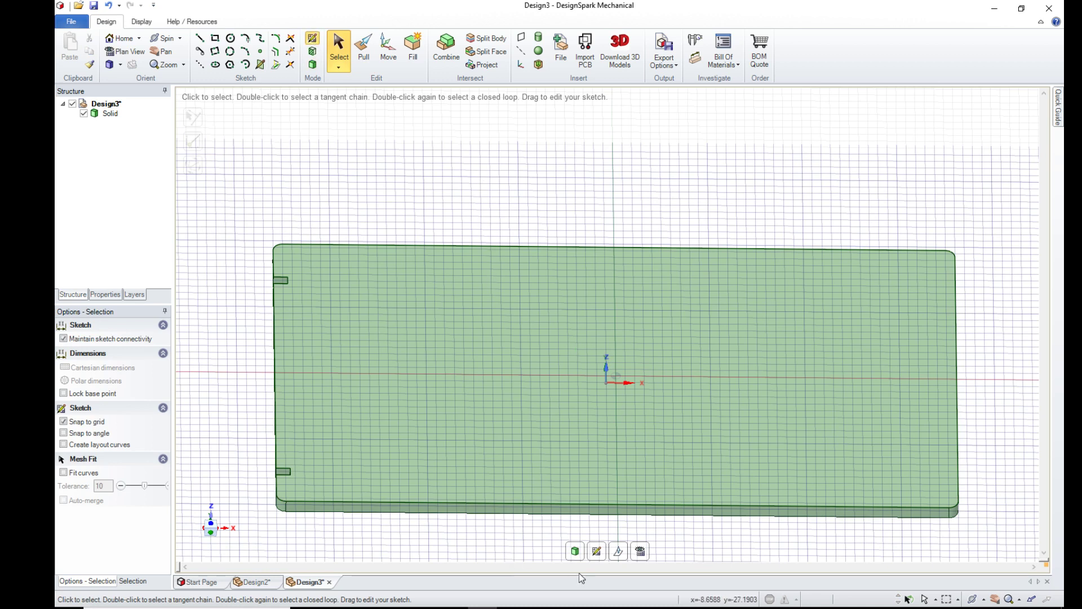
click(619, 553)
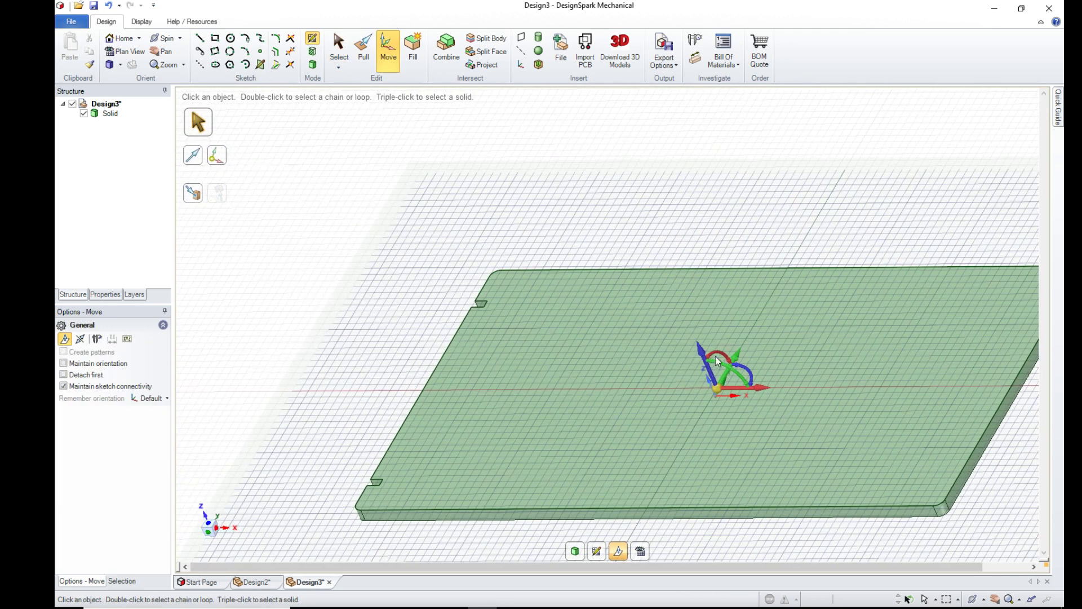
drag(720, 355, 751, 336)
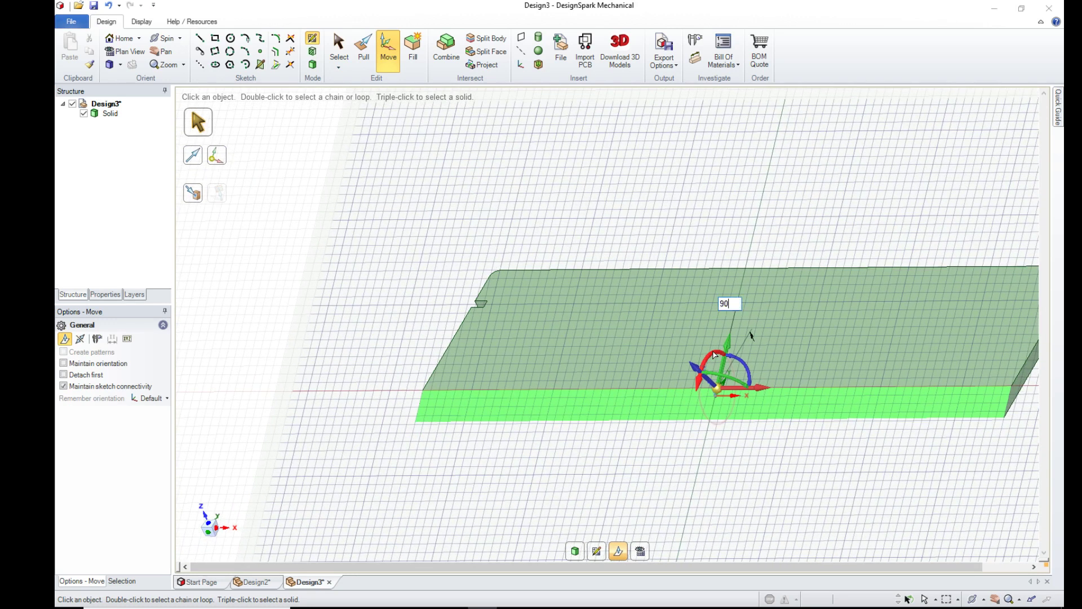
key(Return)
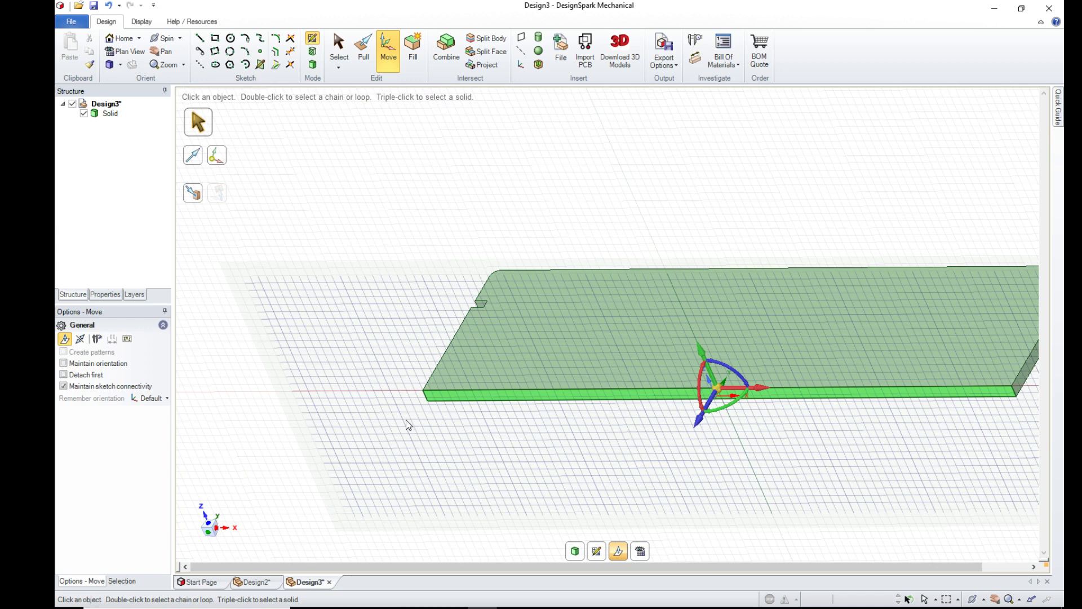
key(v)
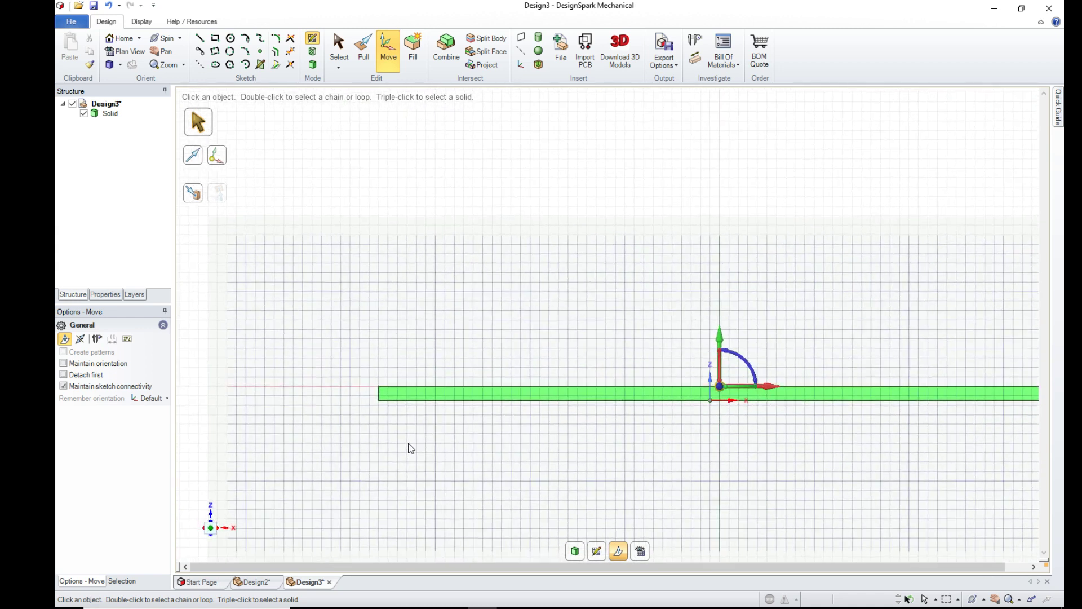
scroll(355, 401, up, 3)
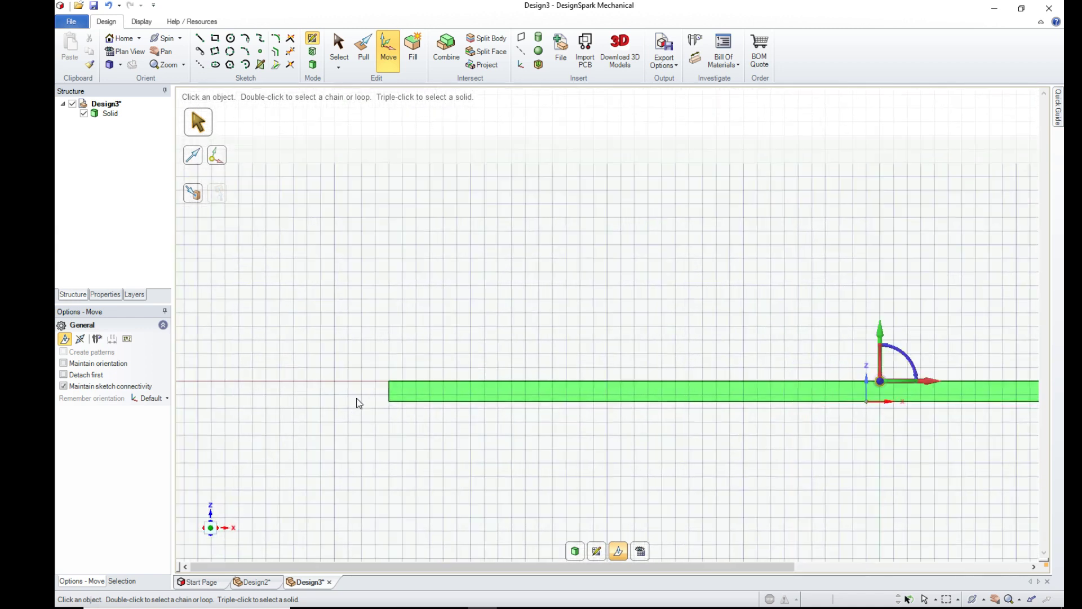
scroll(359, 400, up, 3)
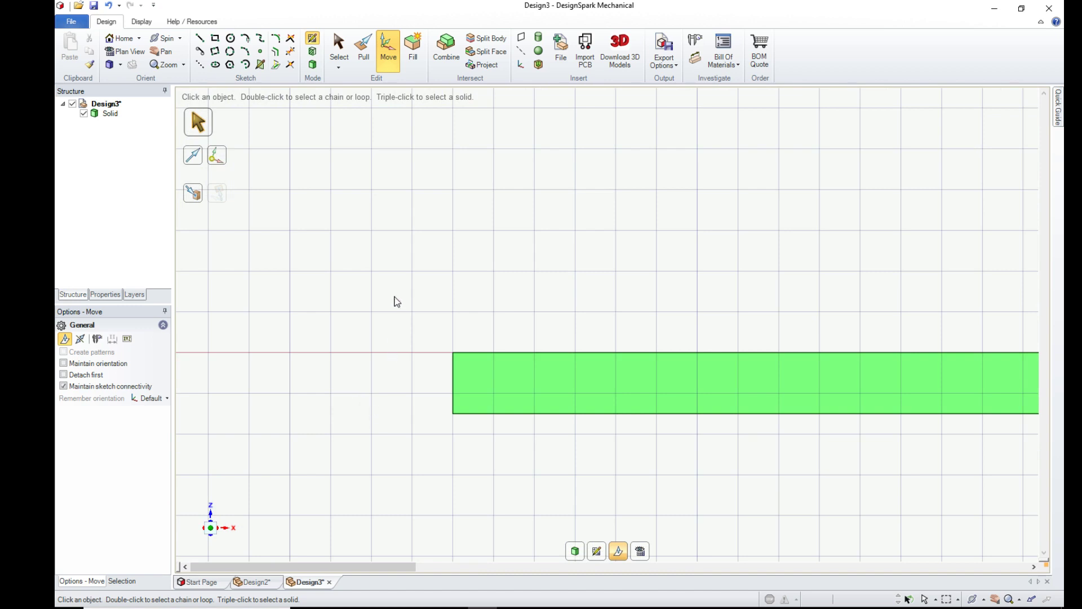
- Sketch a 2 mm horizontal line outward from the midpoint of the plate's end edge and continue it with a 10 mm vertical line downward
click(200, 37)
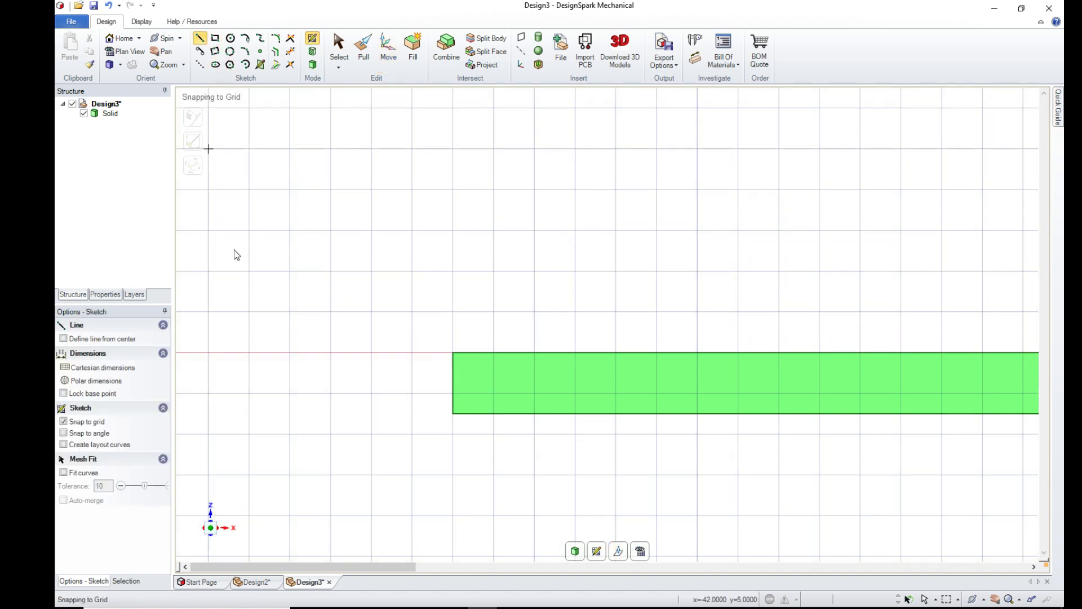
click(452, 384)
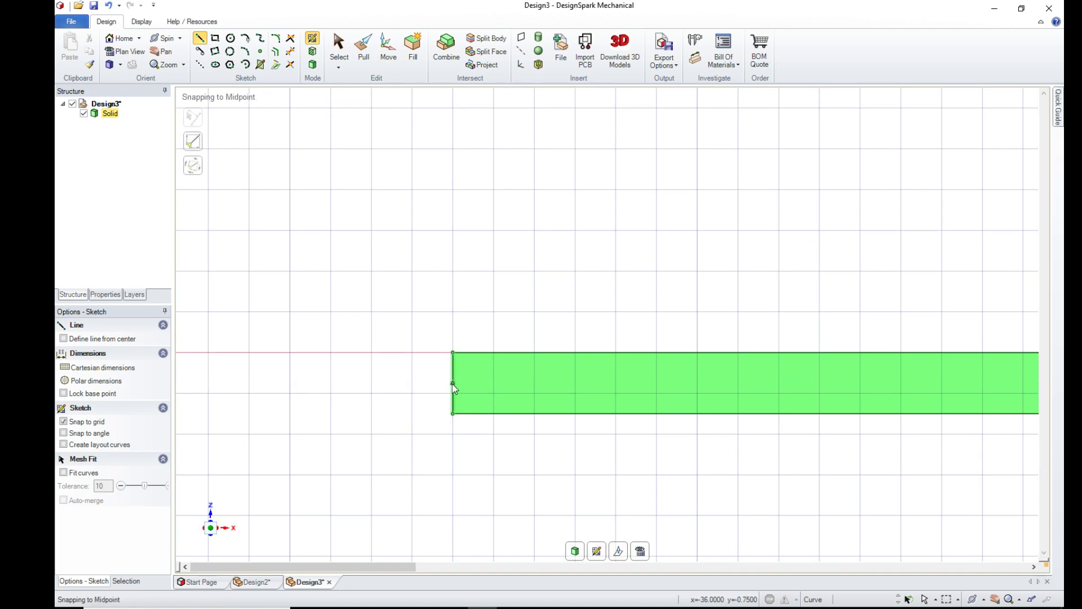
click(373, 384)
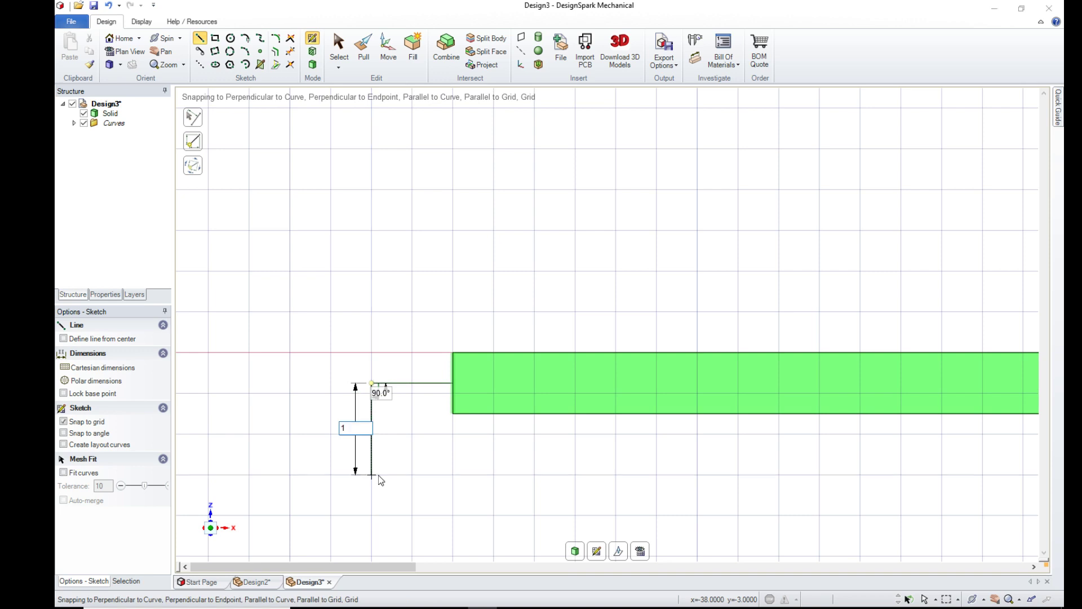
text(10)
key(Return)
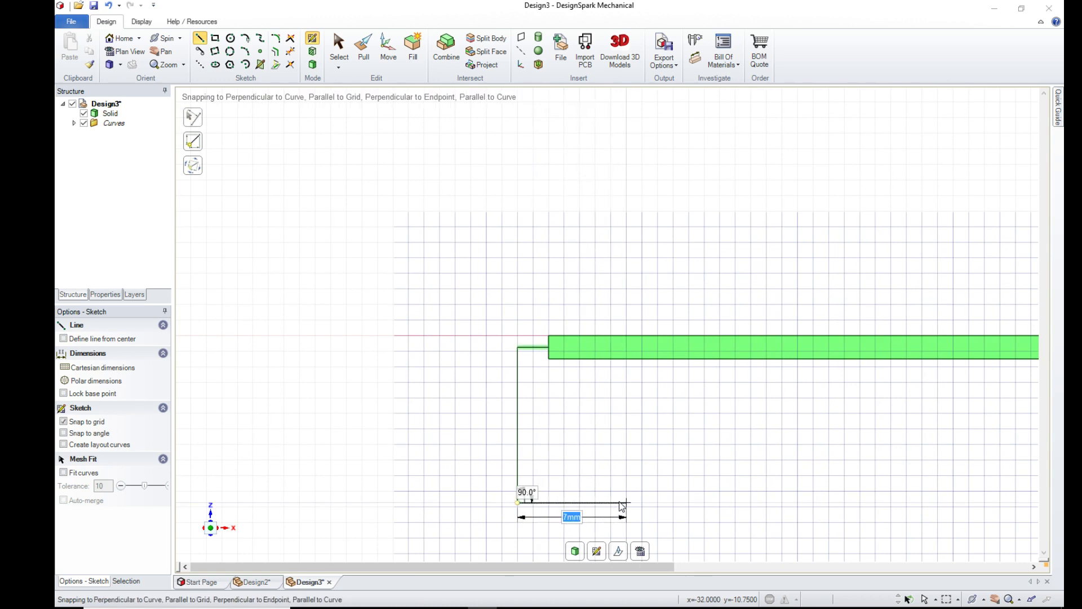
text(1)
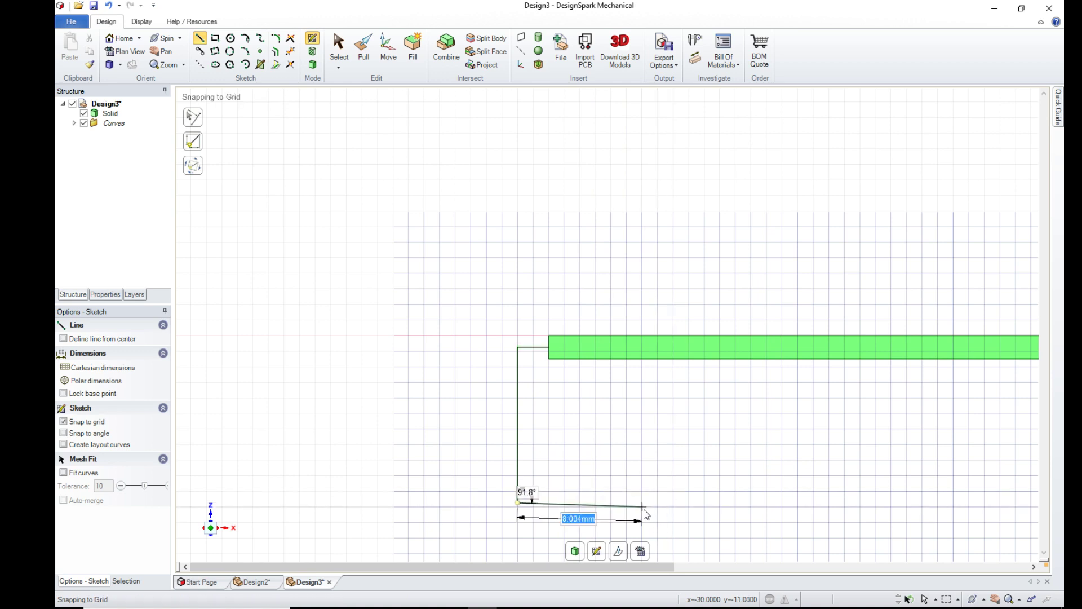
text(10)
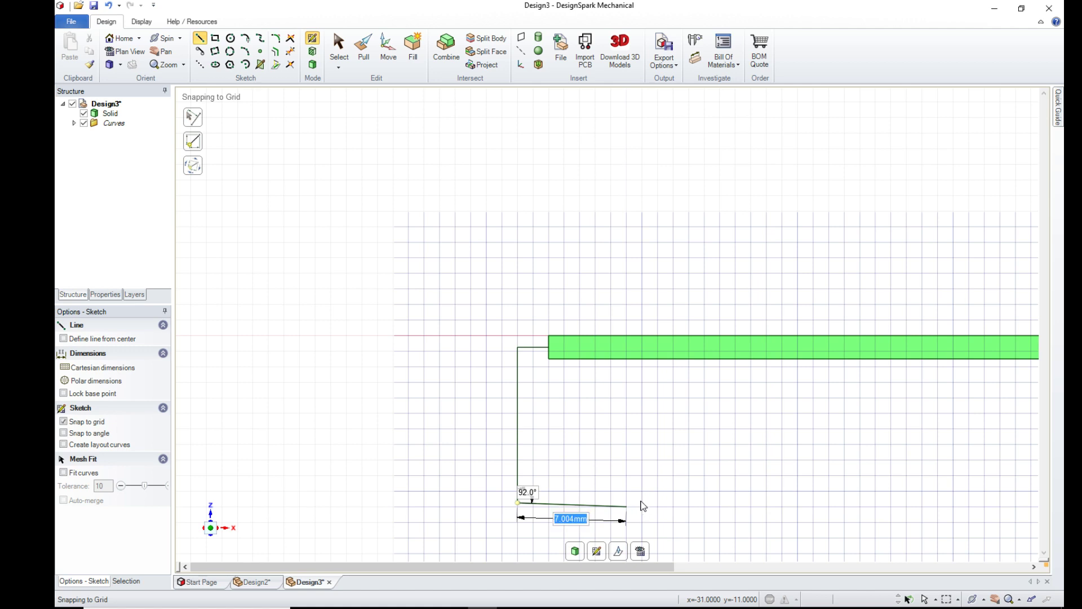
key(Escape)
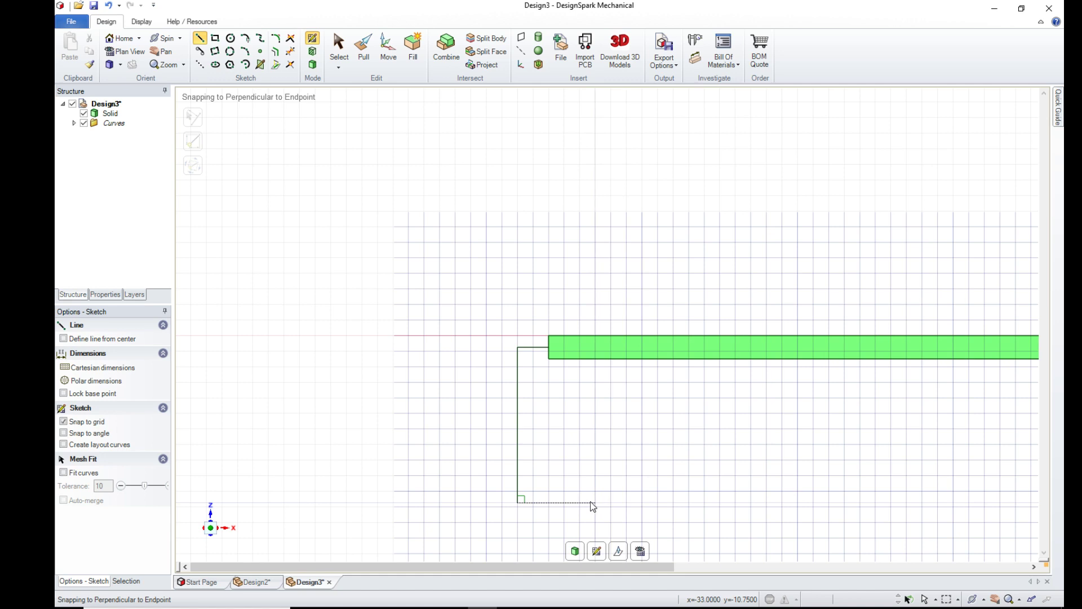
- Add a 10 mm horizontal line from the vertical line's lower end, running back beneath the plate, and end the line chain
click(518, 501)
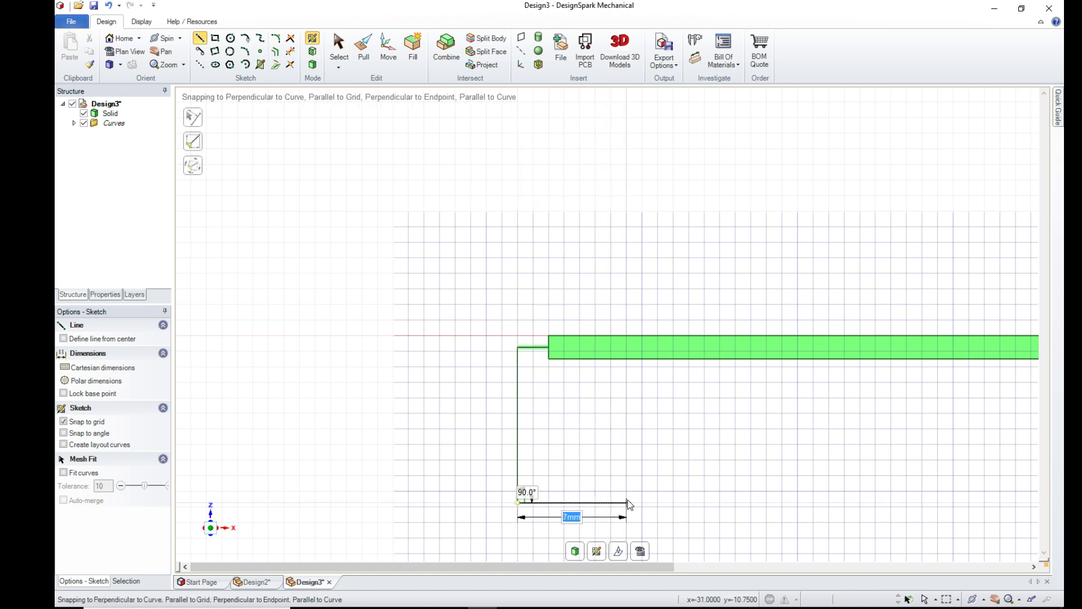
text(10)
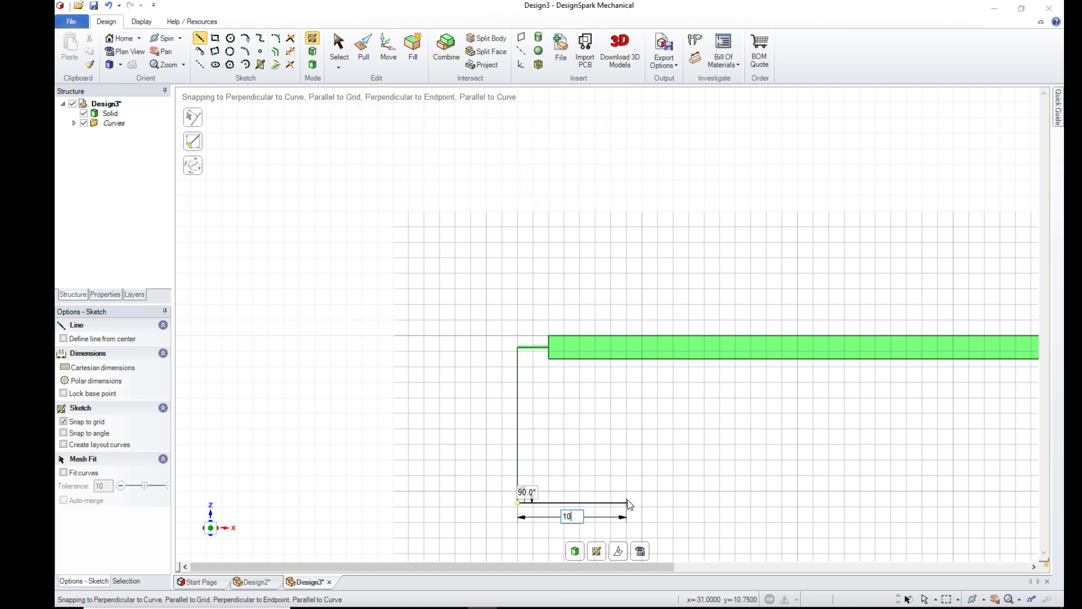
key(Return)
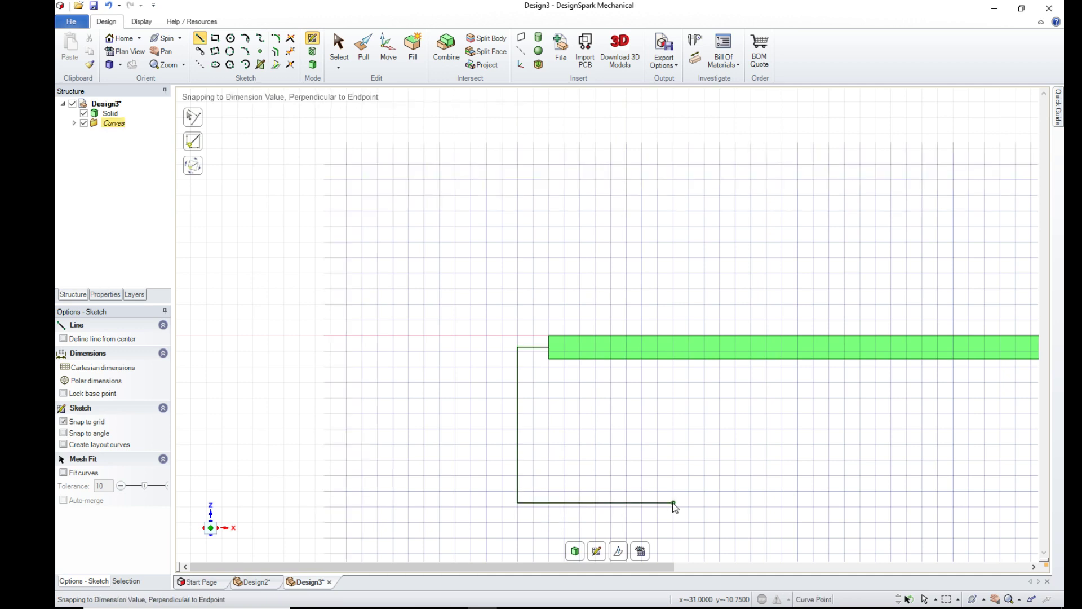
key(Escape)
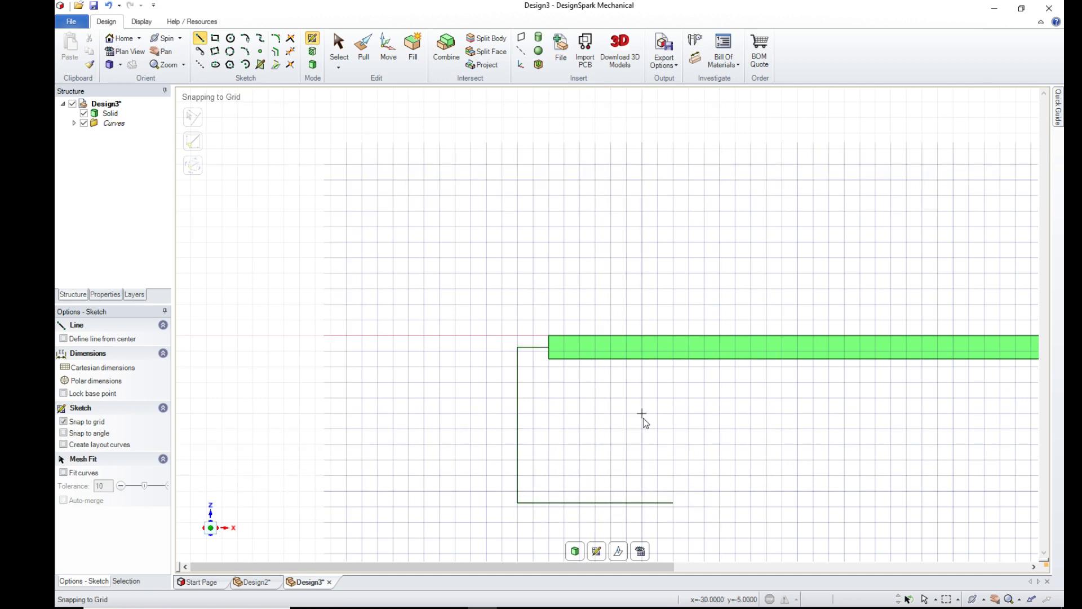
- Round the sketch path's upper corner with a 1 mm radius and its lower corner with a 2 mm radius
click(277, 39)
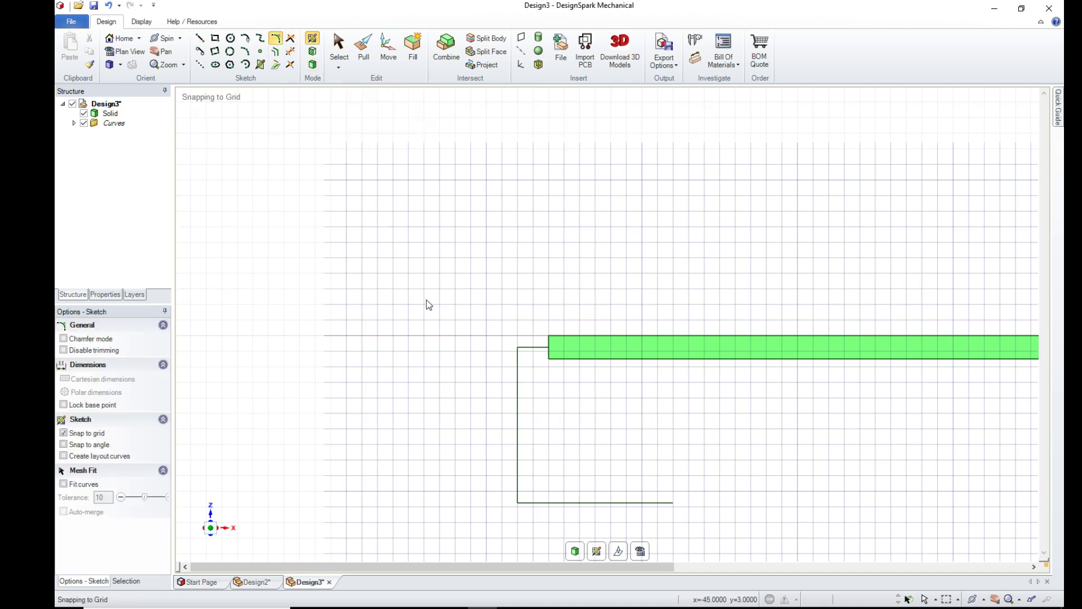
click(517, 361)
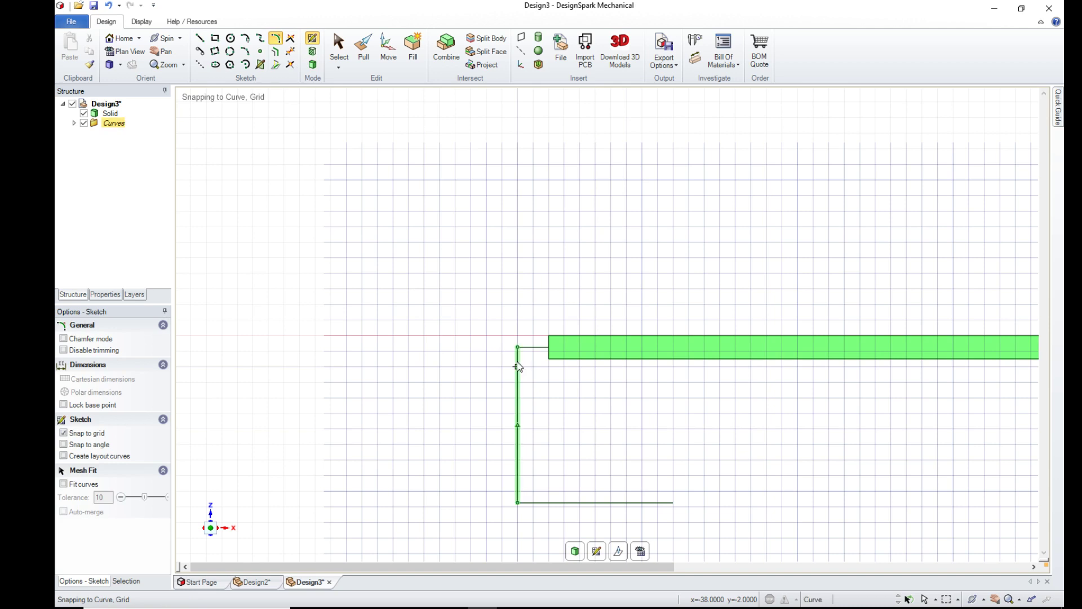
click(532, 349)
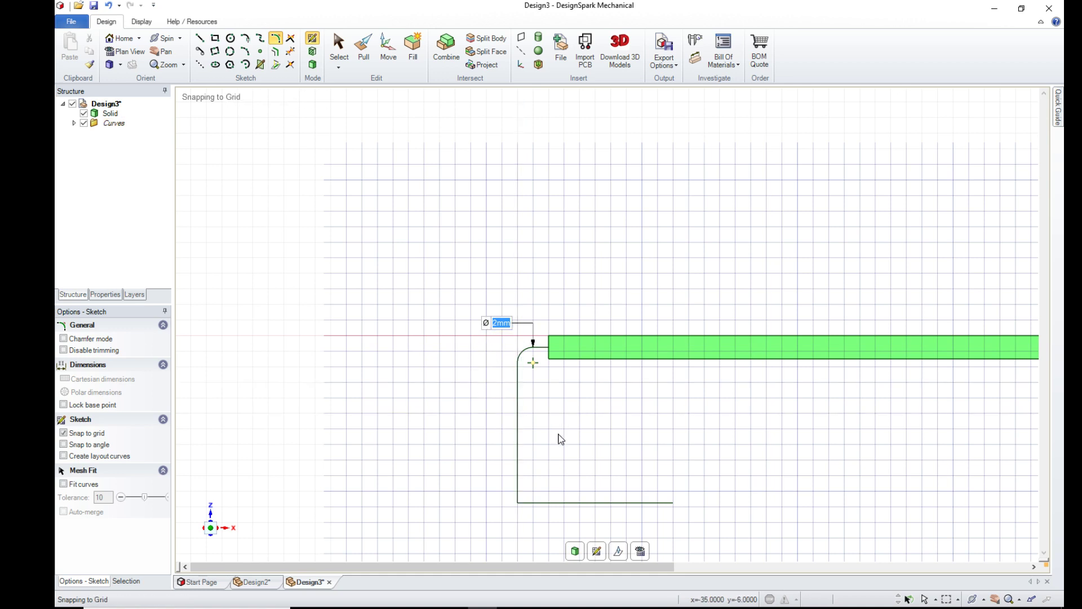
click(518, 484)
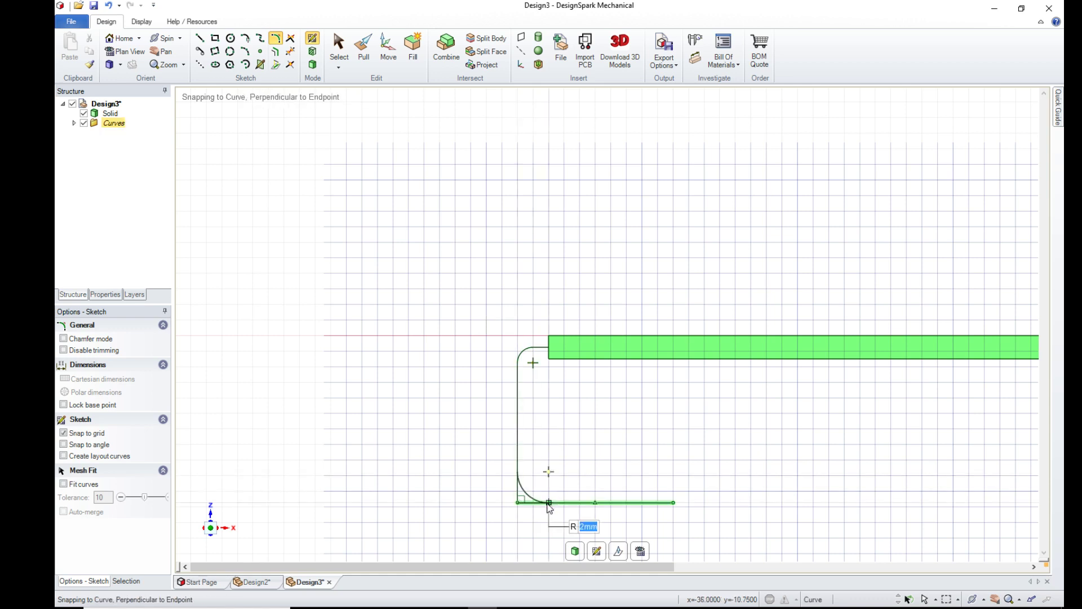
click(549, 507)
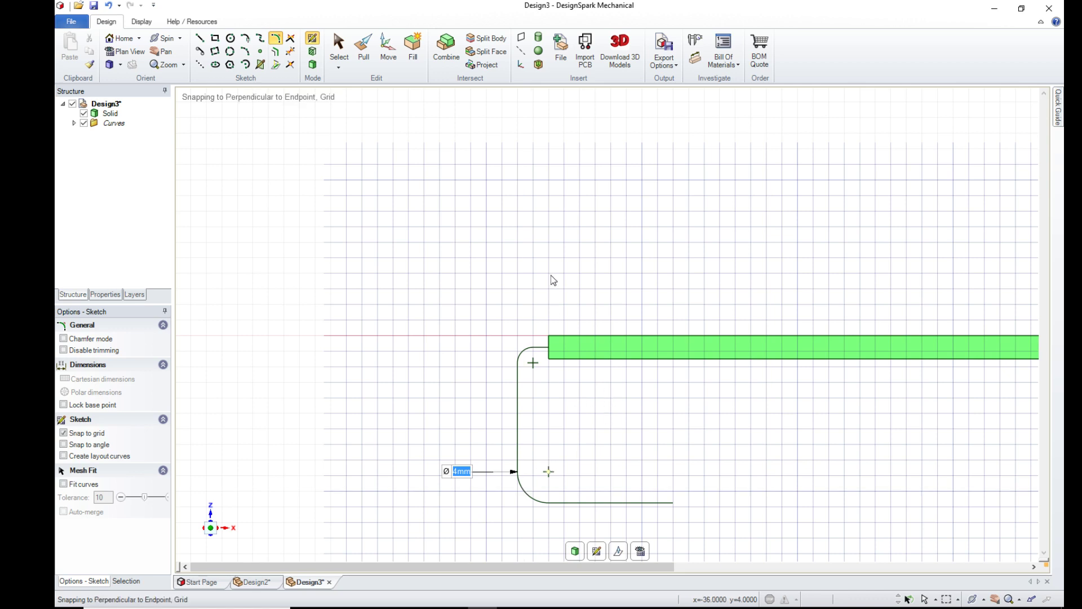
- Sweep the plate's end face between the two notches along the entire sketched path to its far end to form a hook
click(364, 48)
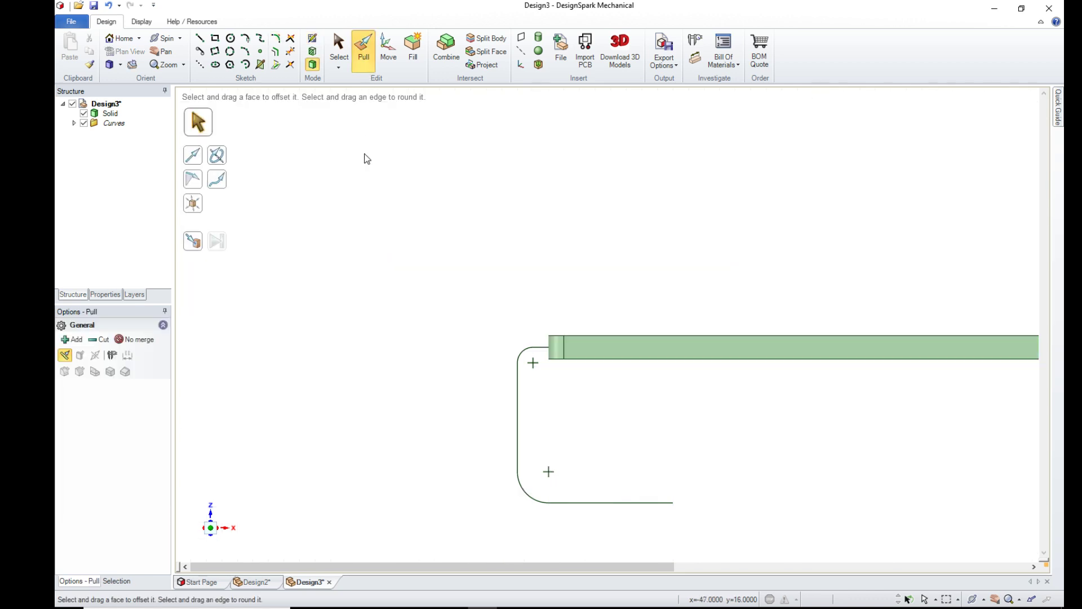
middle_drag(396, 388, 425, 396)
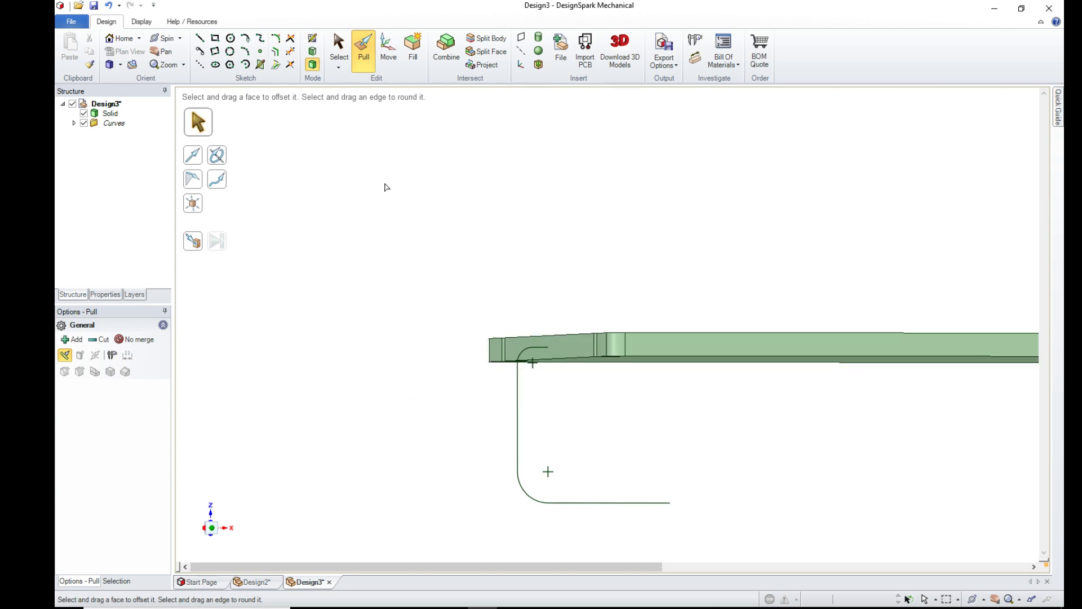
click(558, 348)
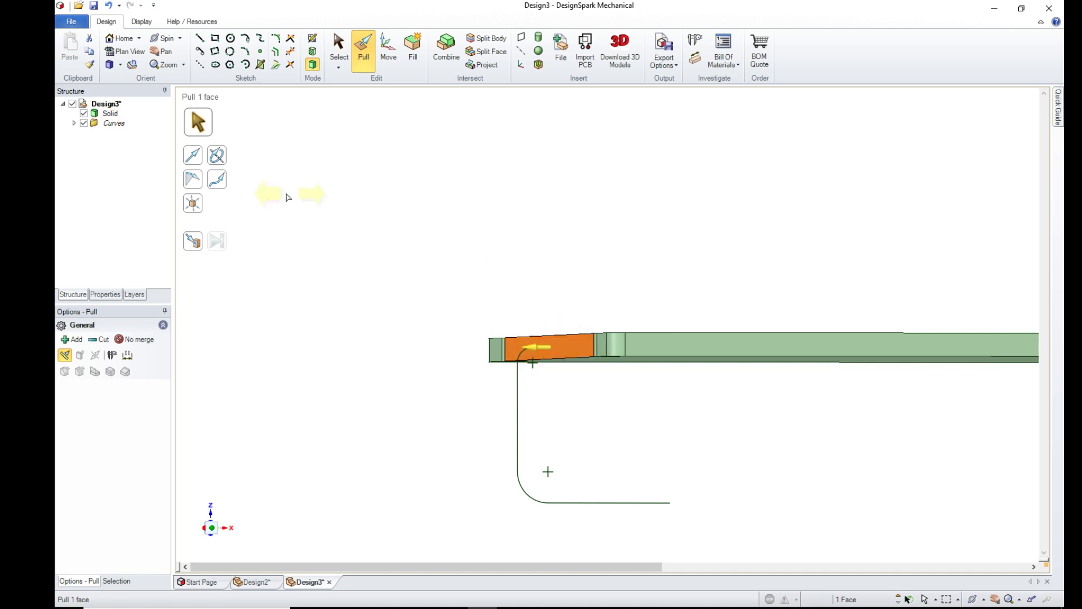
click(219, 182)
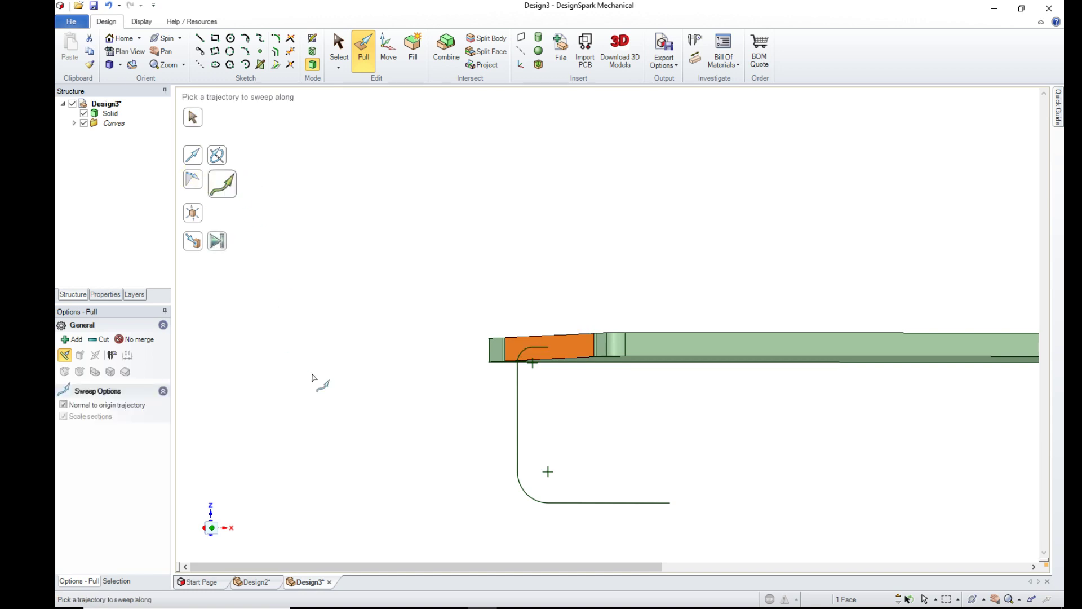
click(518, 421)
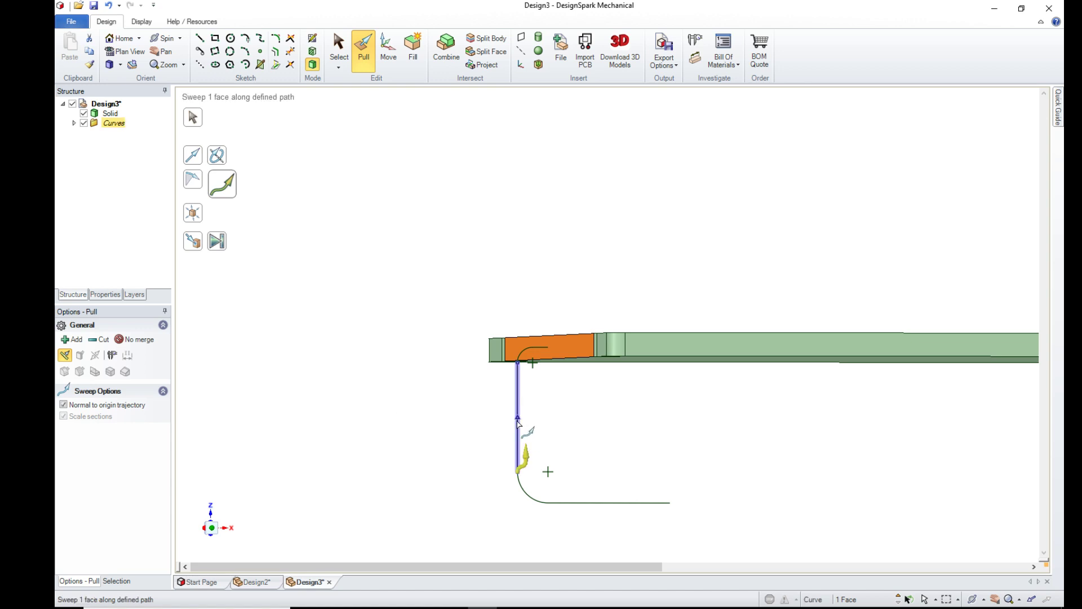
double_click(518, 422)
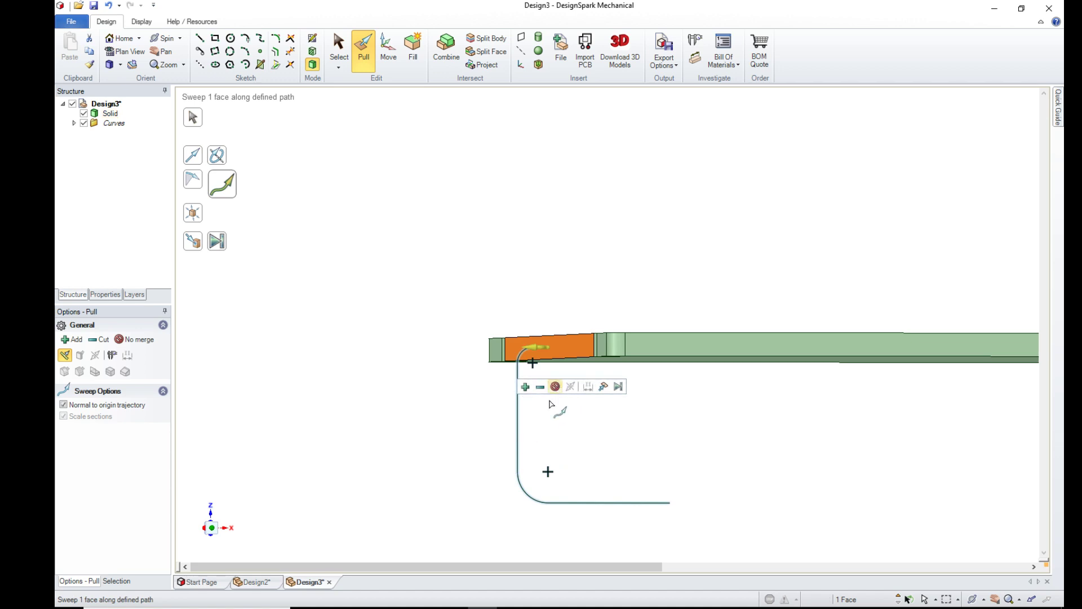
drag(551, 404, 625, 608)
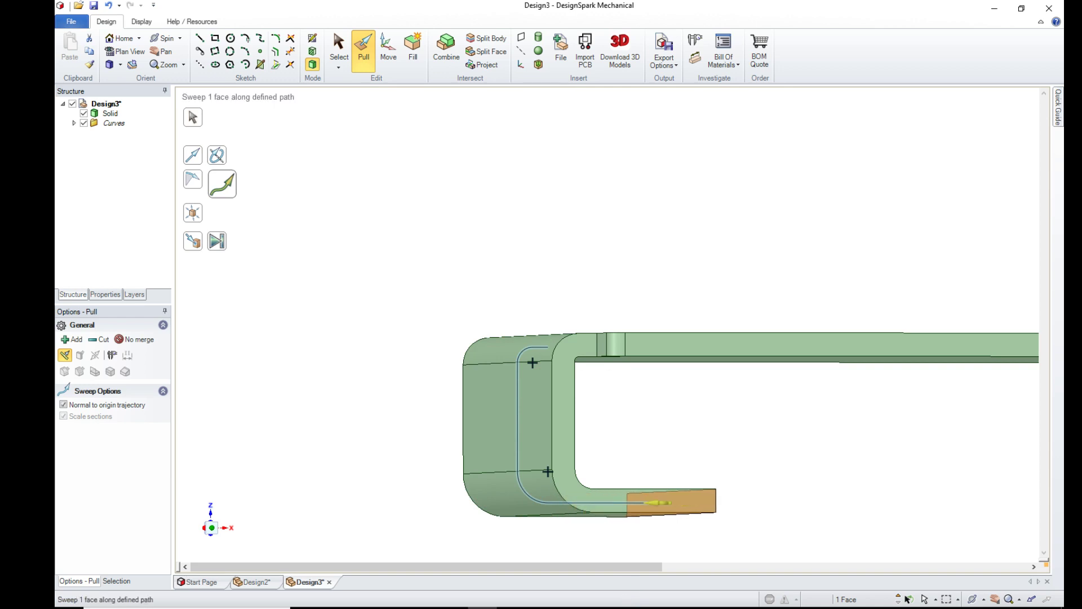
- From a view of the plate's underside, box-select all faces of the swept hook
click(337, 45)
middle_drag(785, 475, 811, 485)
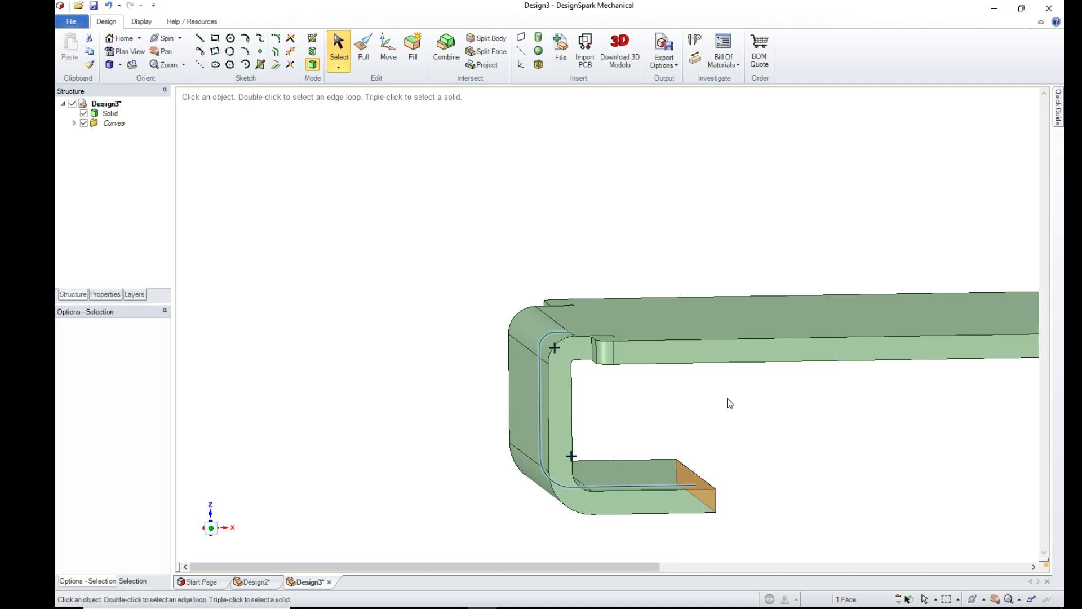
scroll(732, 410, down, 3)
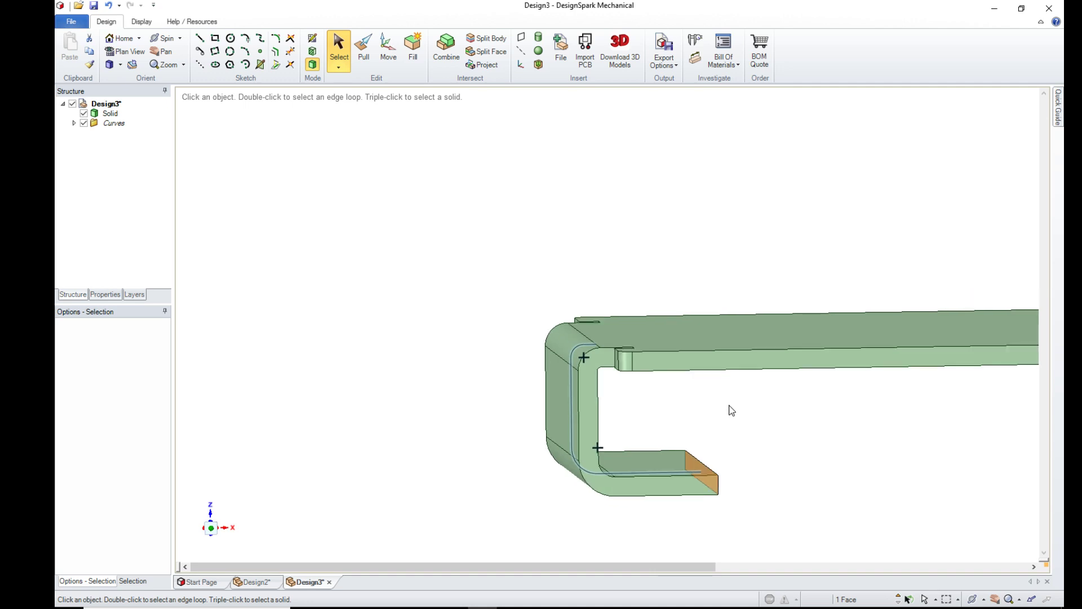
mouse_move(226, 510)
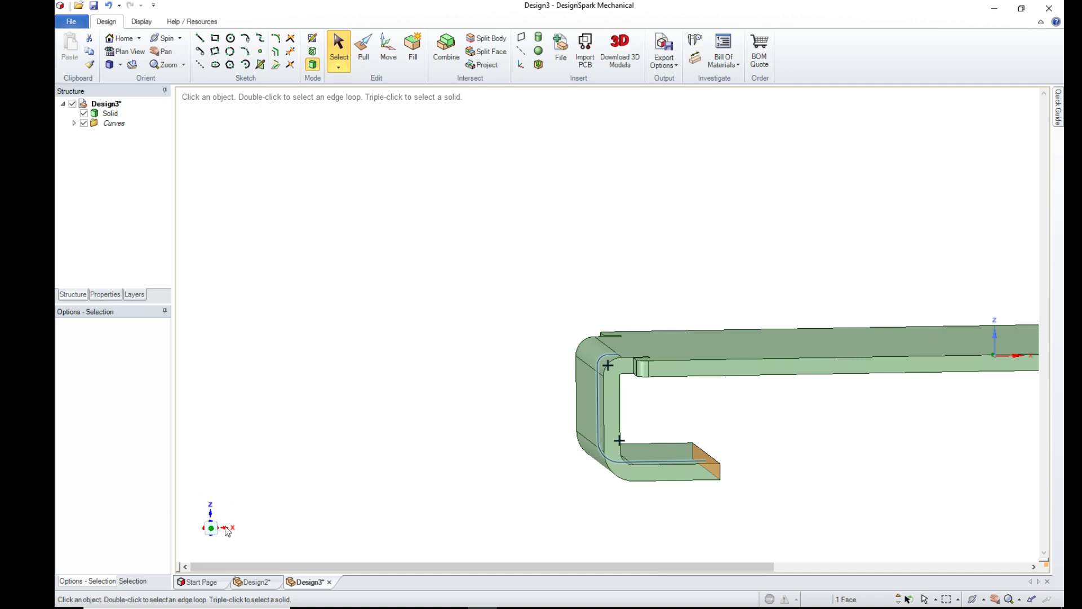
click(211, 516)
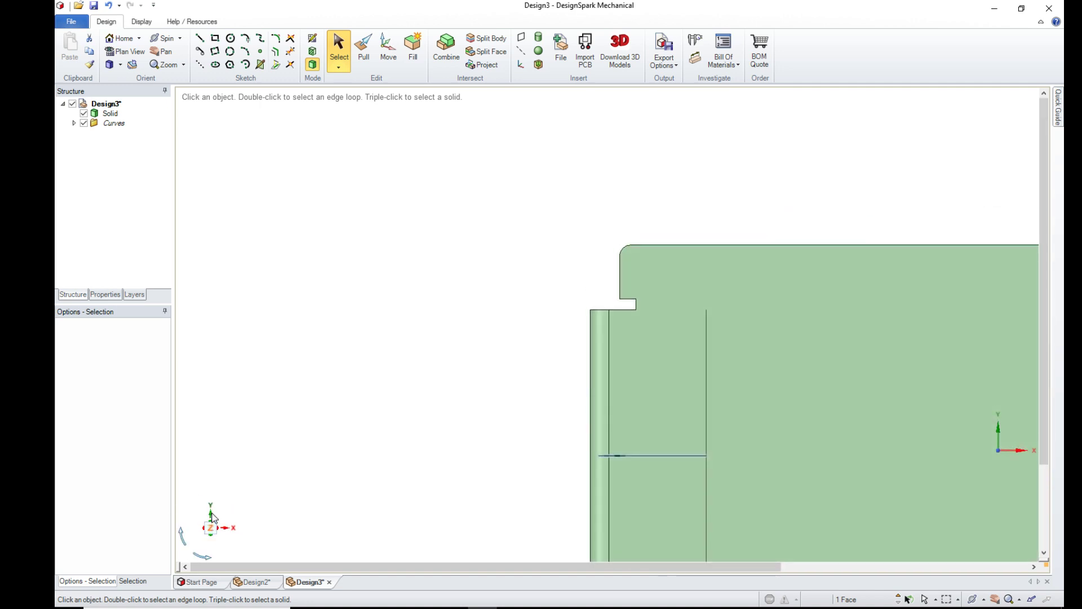
click(211, 516)
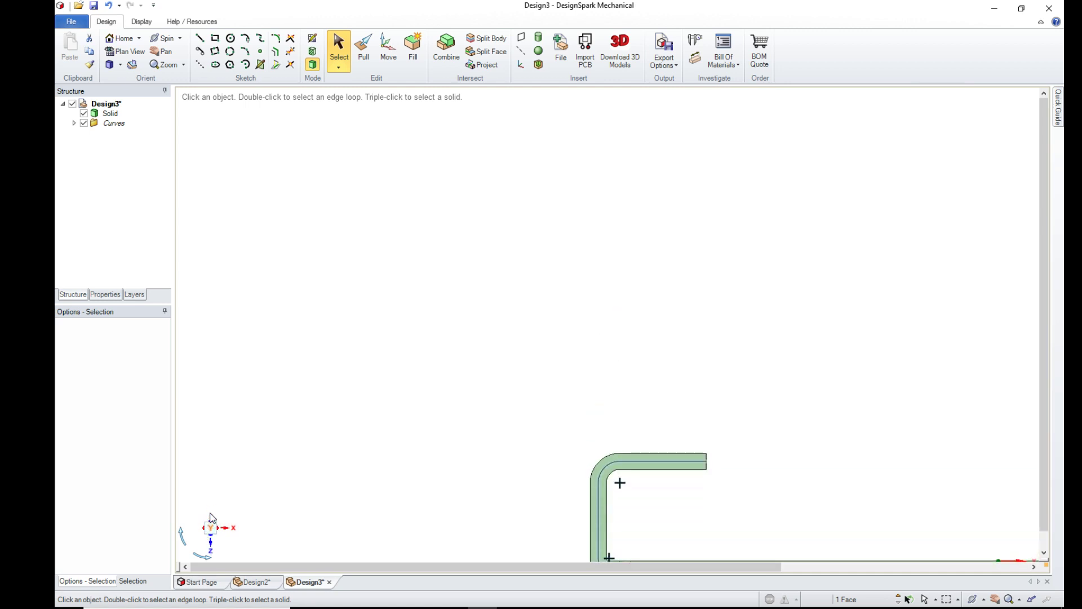
click(211, 523)
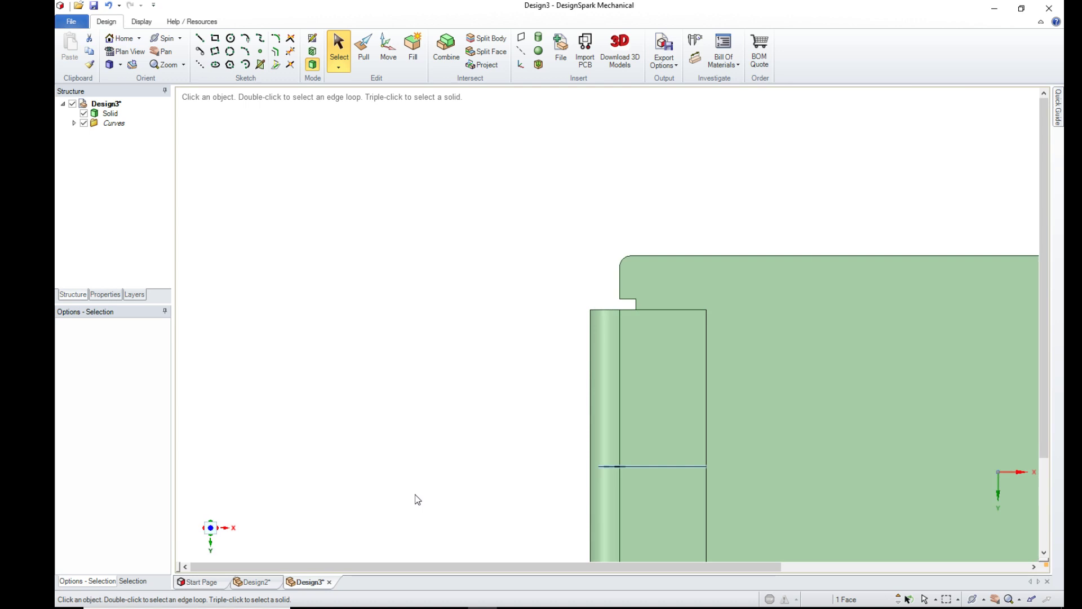
shift+middle_drag(415, 495, 311, 368)
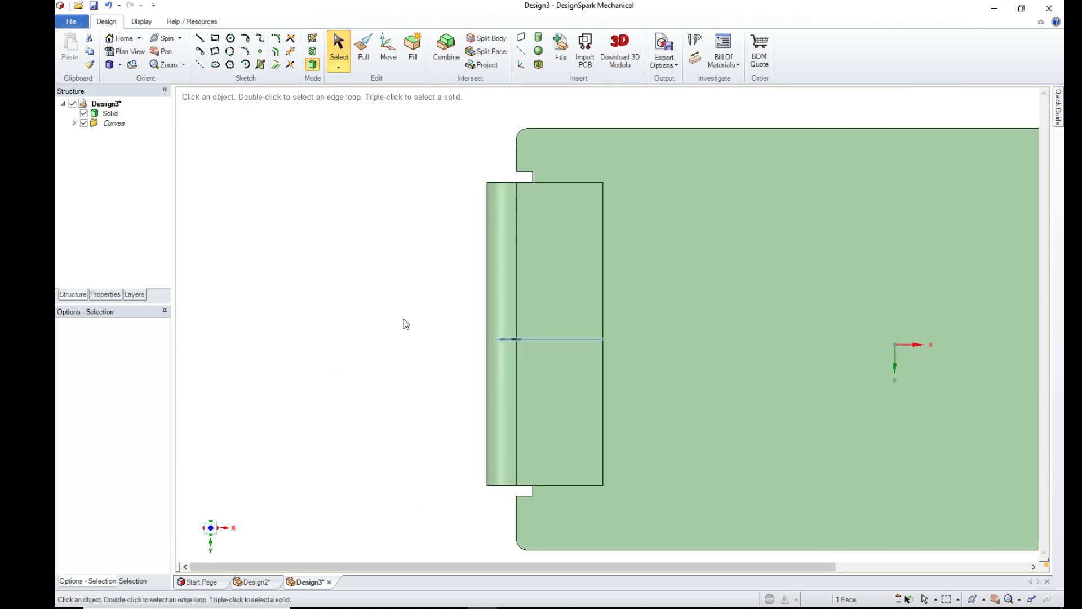
click(676, 243)
click(456, 192)
drag(568, 205, 624, 492)
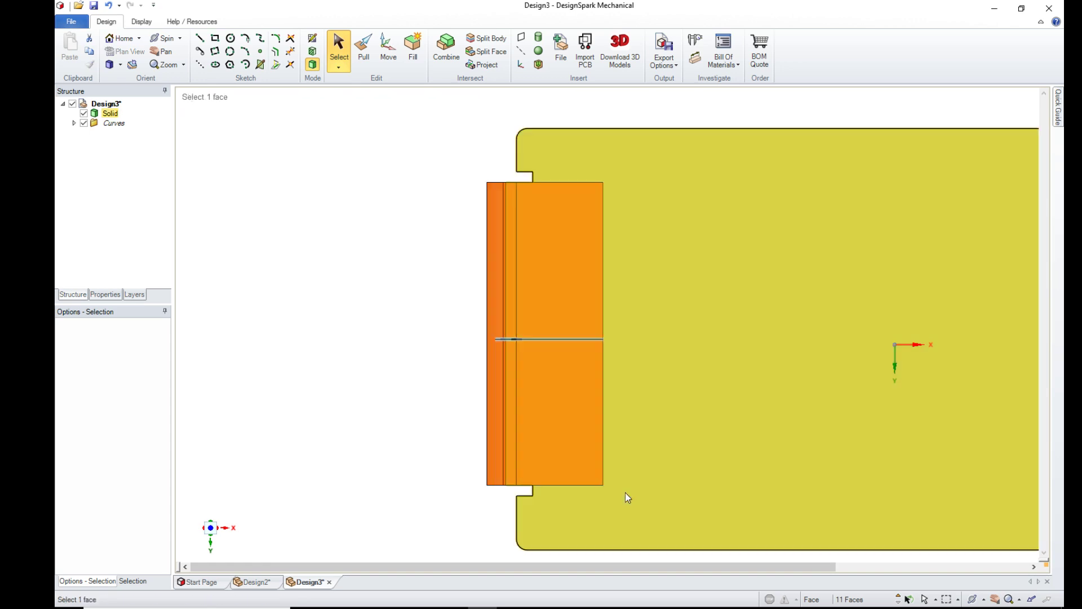
click(392, 446)
middle_drag(420, 257, 414, 305)
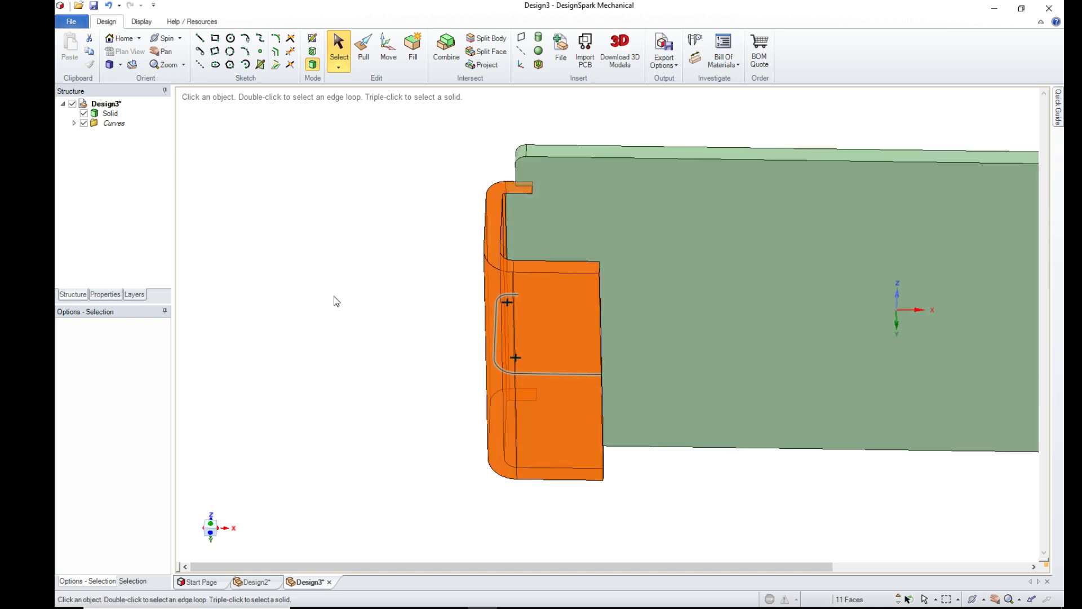
- Delete the sketched sweep-path curves from the design
click(388, 54)
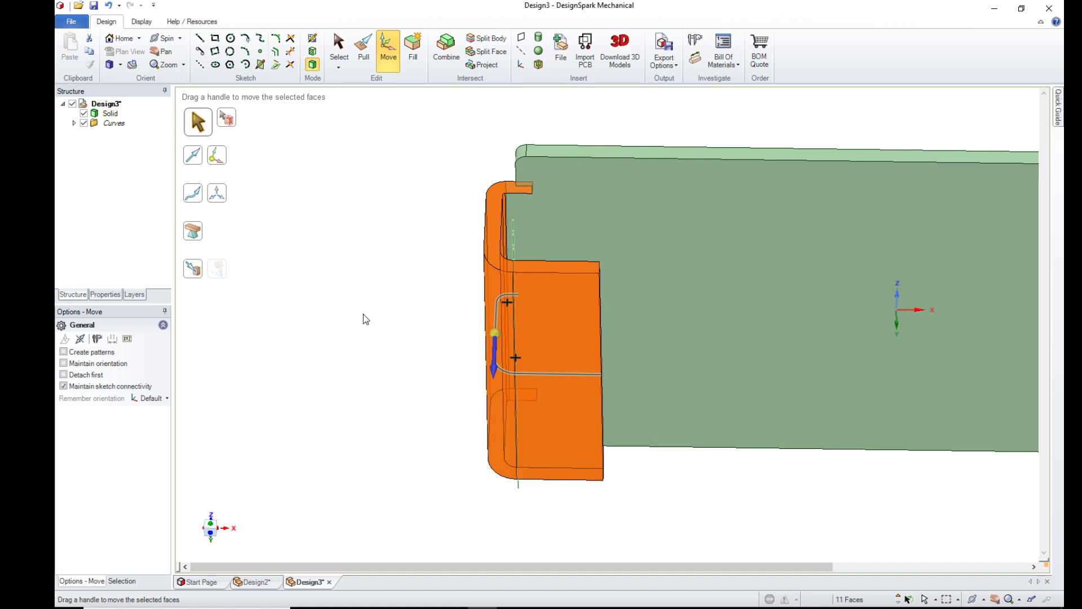
click(494, 327)
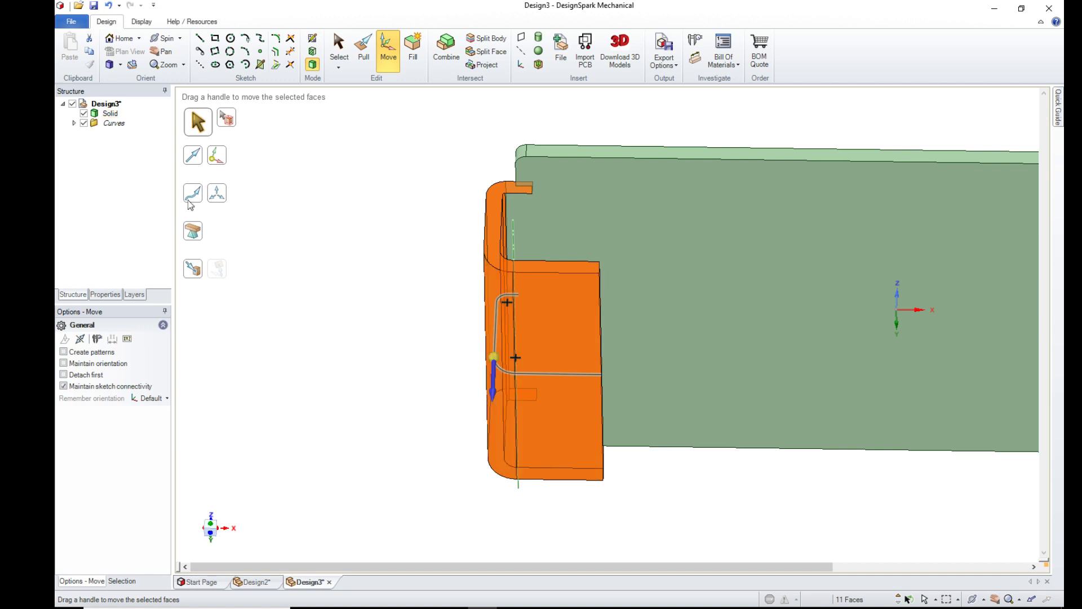
click(115, 123)
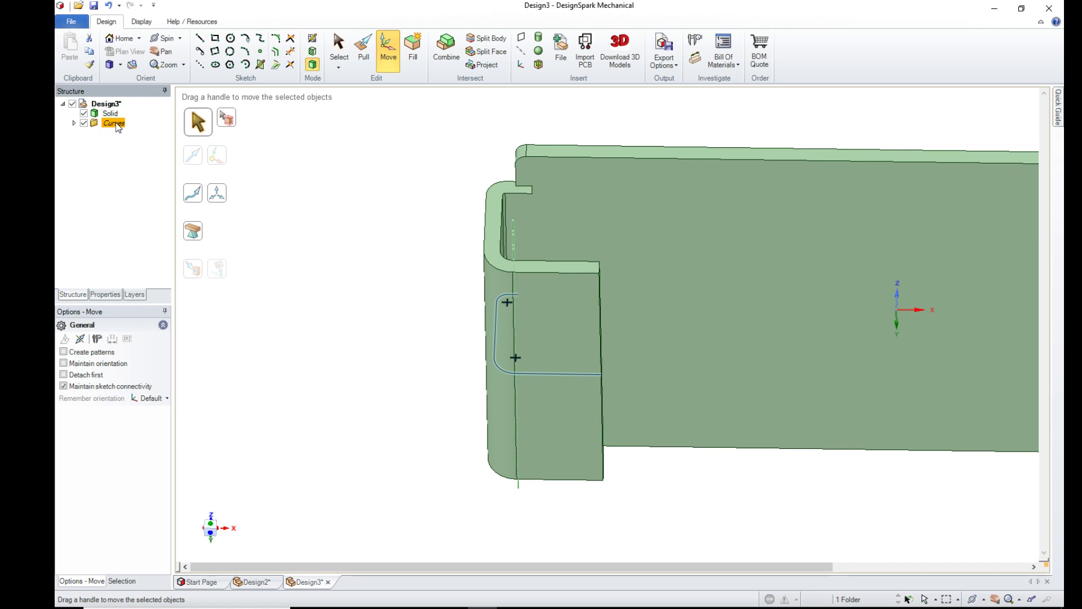
key(Delete)
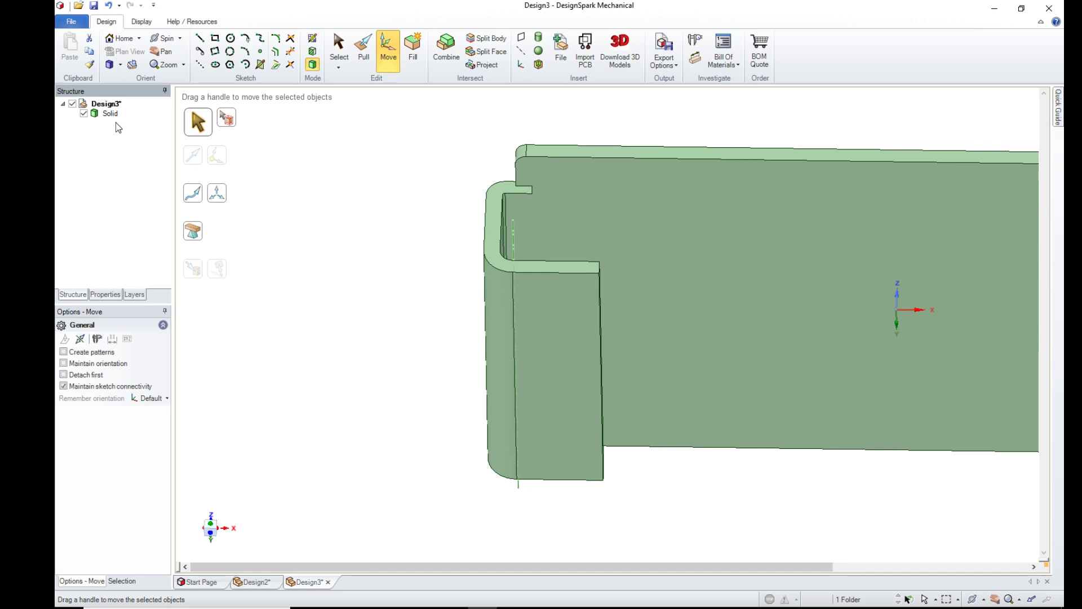
- Select all faces of the hook from the plate's underside and move them 6 mm outward from the plate's end
click(211, 519)
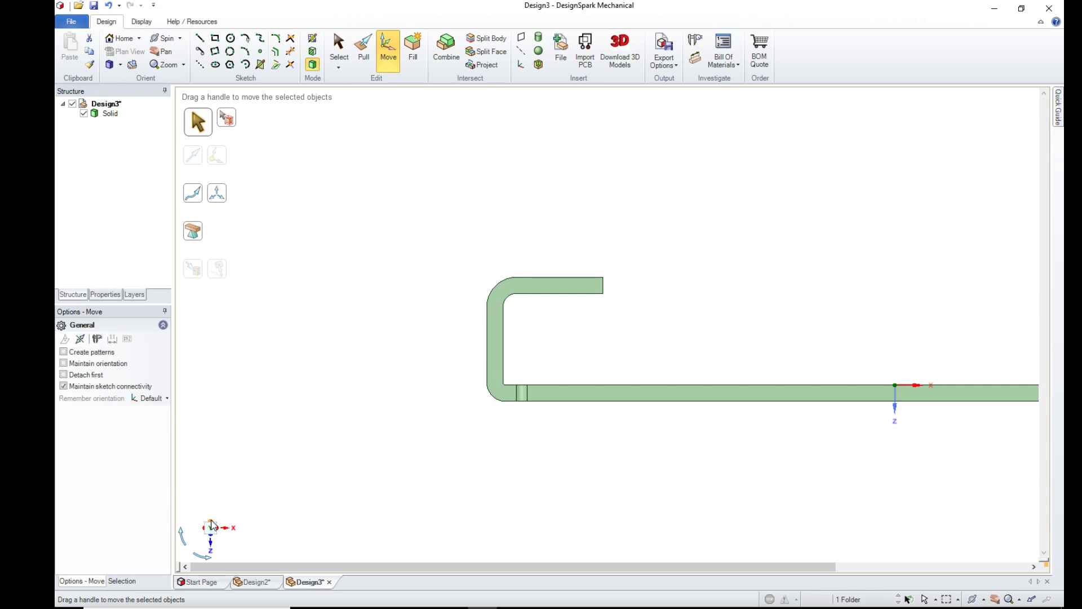
click(212, 525)
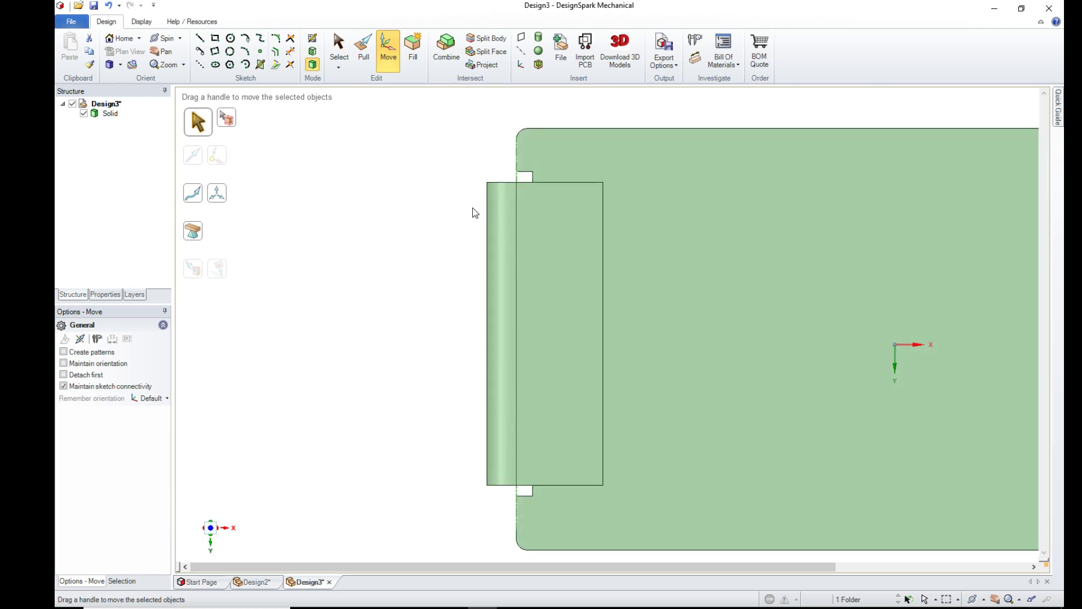
drag(470, 179, 648, 491)
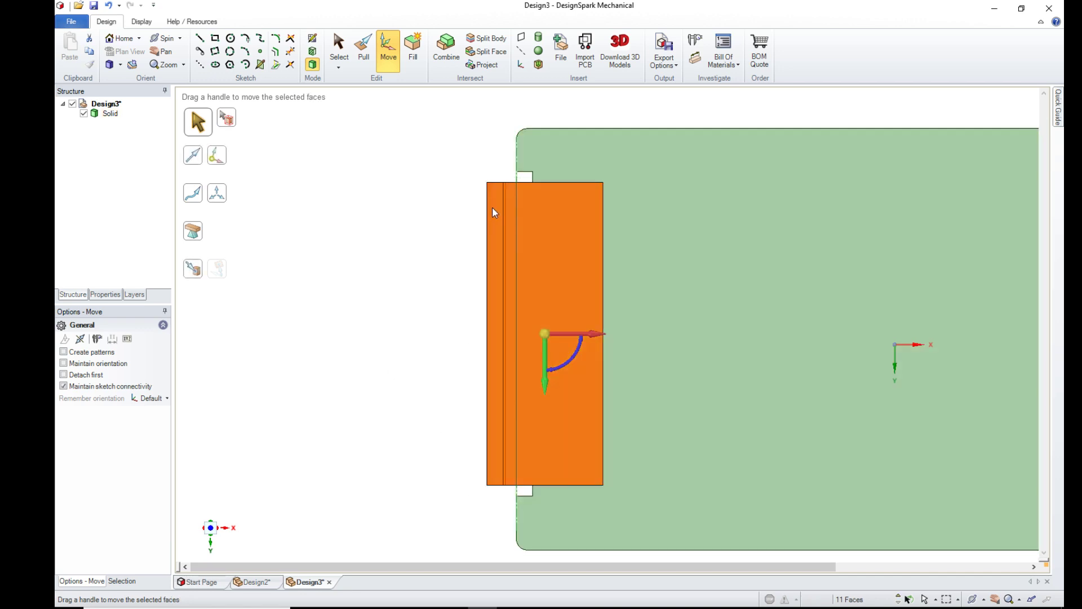
middle_drag(430, 203, 425, 357)
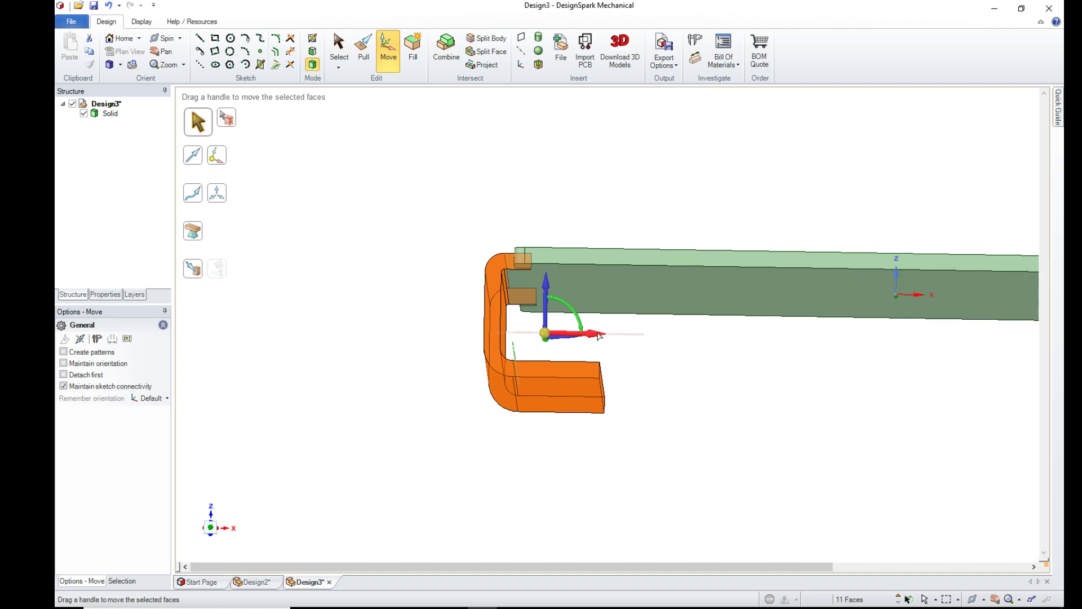
drag(600, 336, 523, 335)
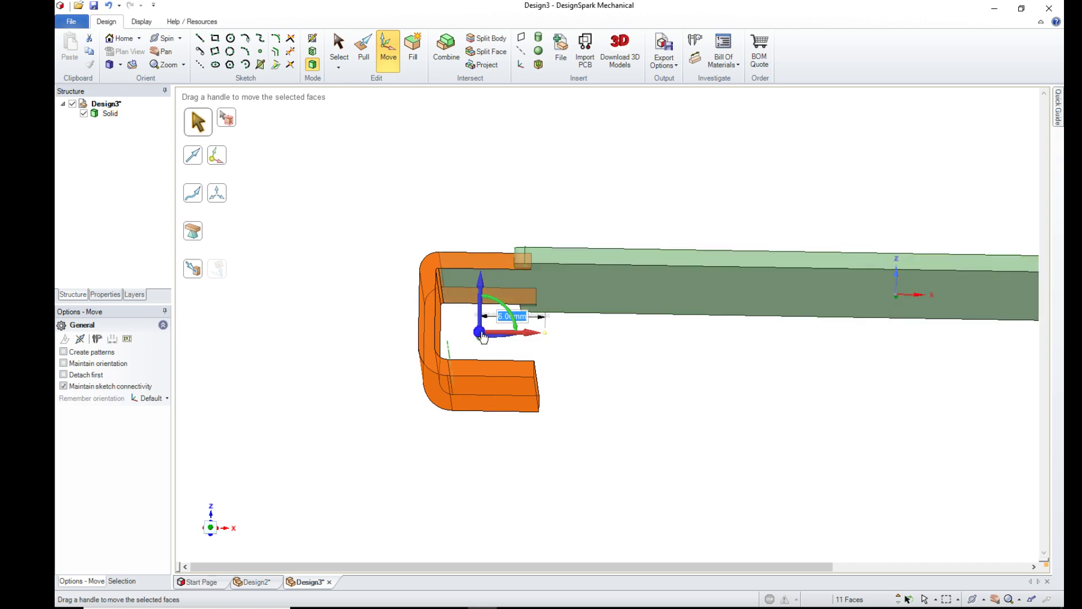
- Anchor the move on the hook's inner vertical face and move the hook up to the plate's end face beside the notch
drag(483, 336, 440, 342)
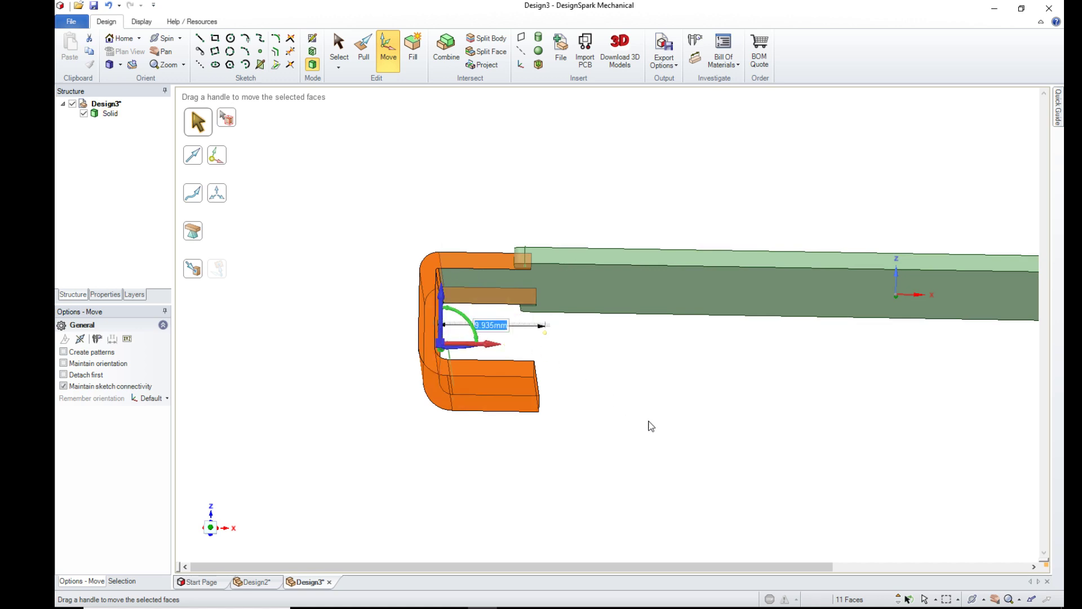
middle_drag(648, 391, 669, 409)
click(193, 269)
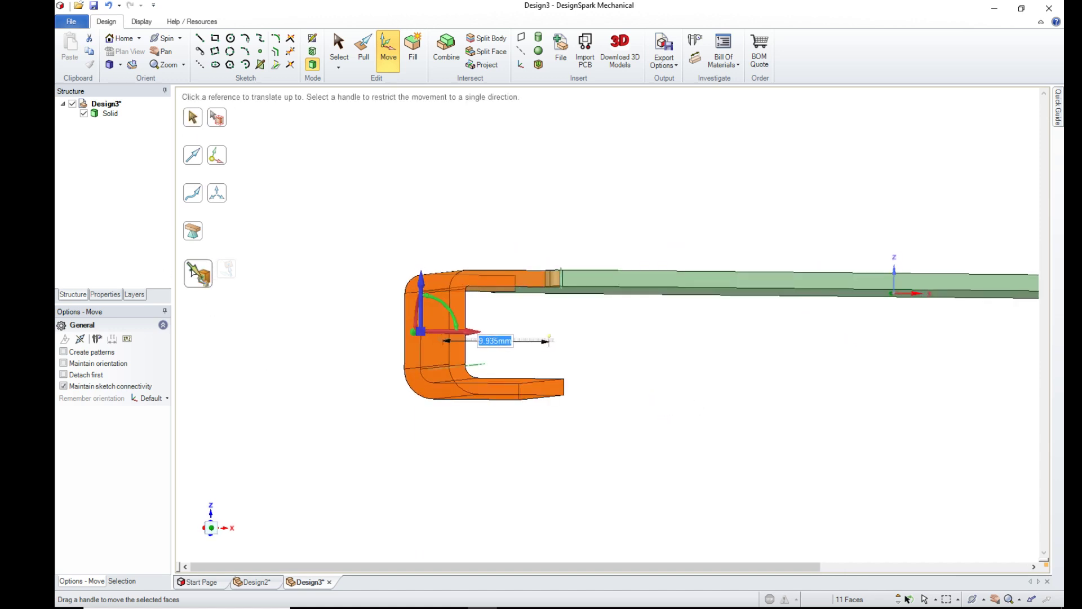
scroll(599, 336, up, 3)
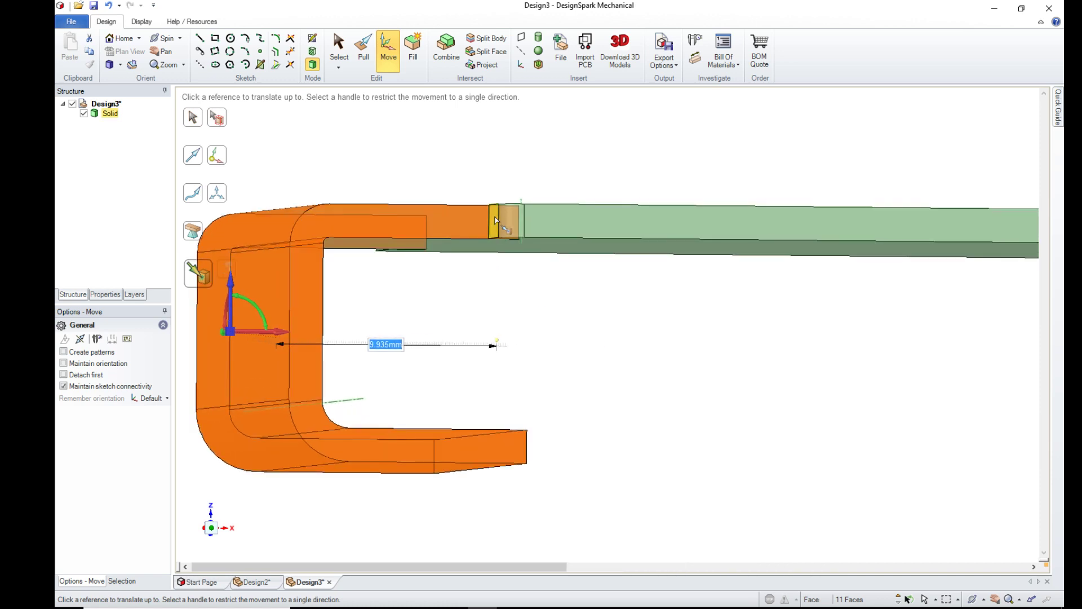
middle_drag(515, 278, 519, 302)
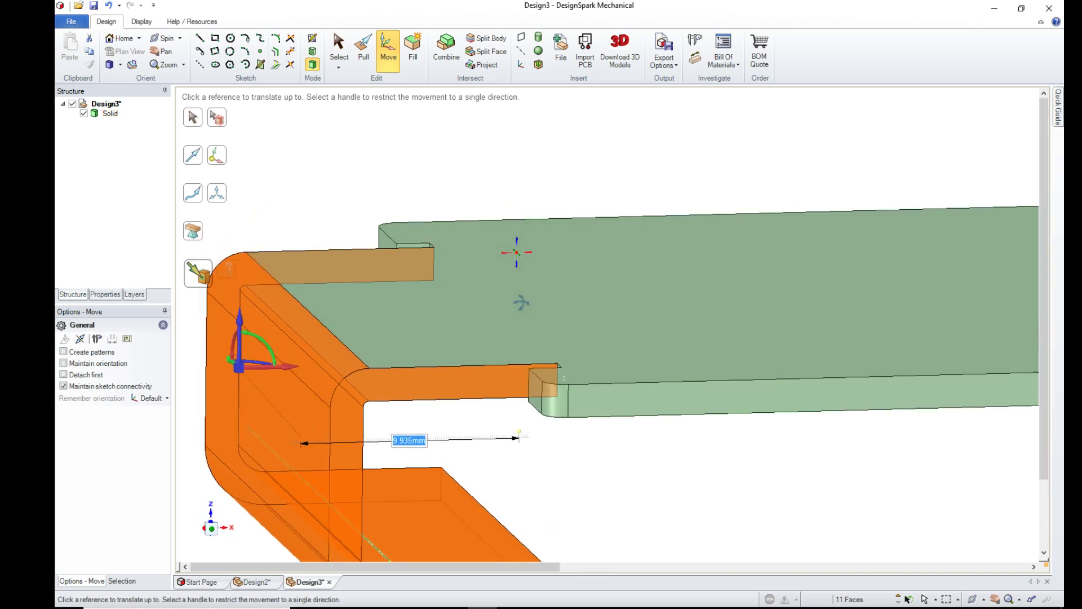
click(540, 385)
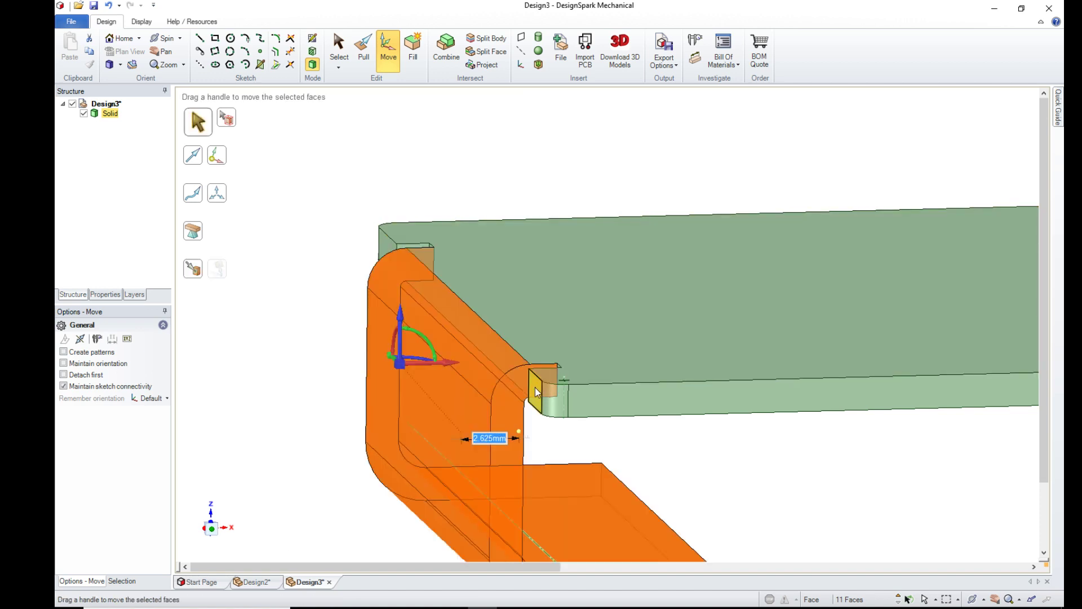
- Re-anchor the move on the hook's outer vertical face and move the hook up to the plate's end face beside the notch
middle_drag(737, 510, 712, 483)
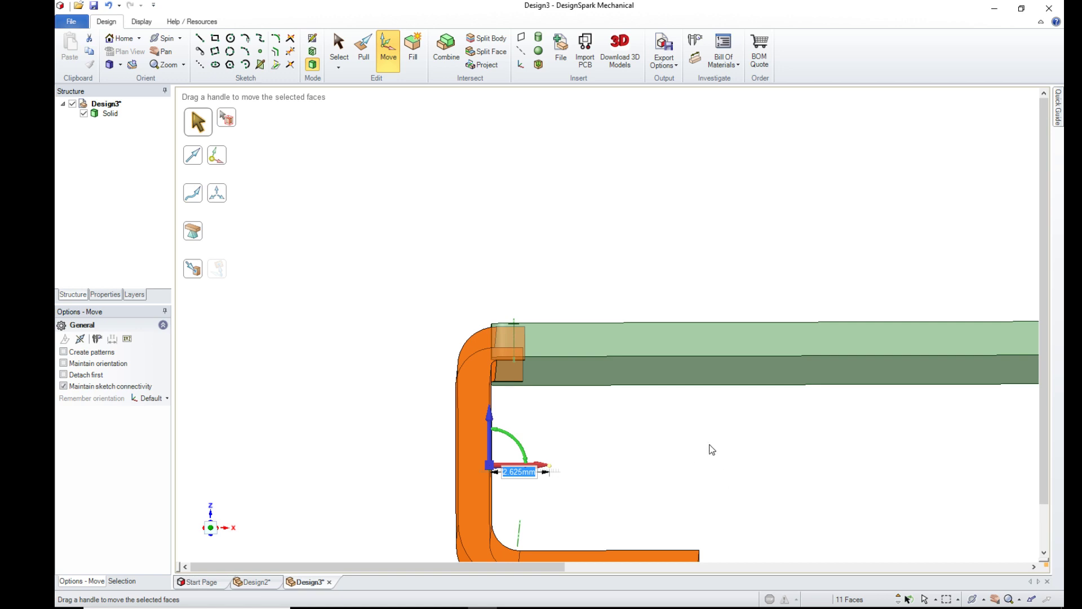
drag(581, 466, 589, 466)
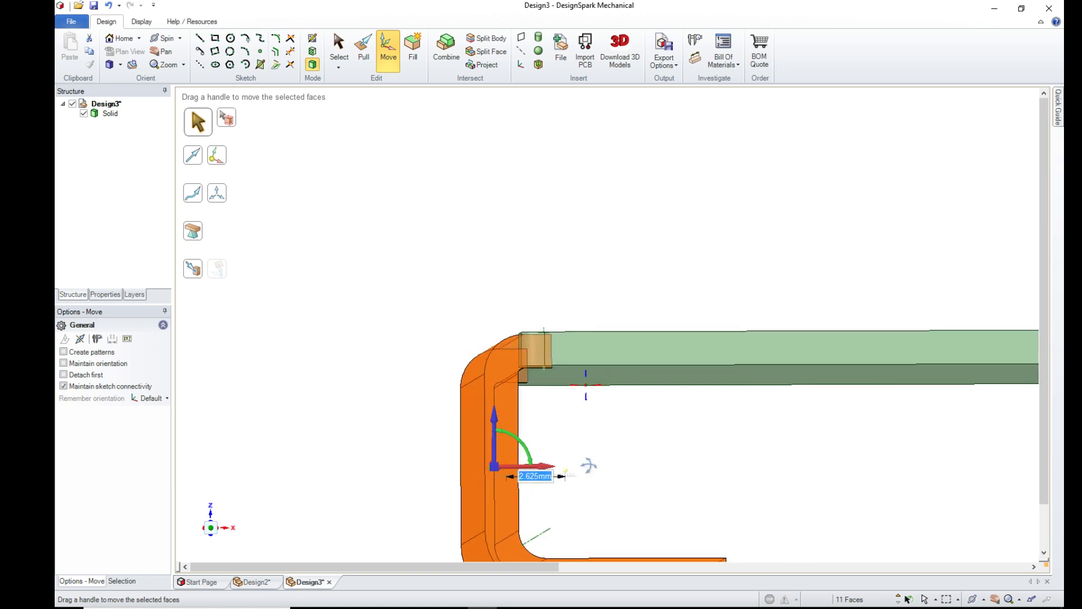
click(494, 468)
drag(495, 470, 474, 459)
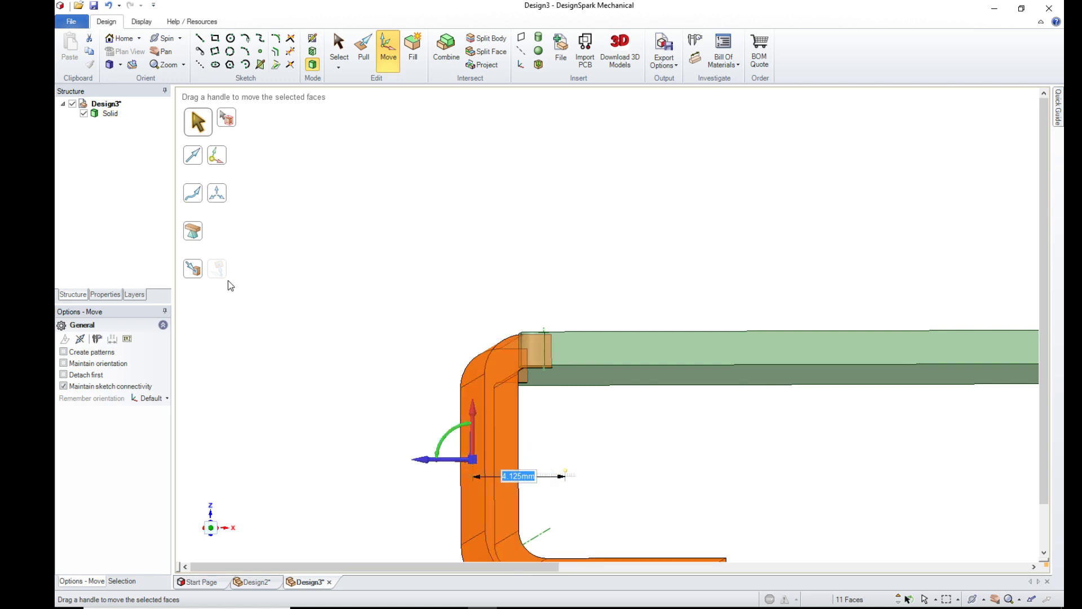
click(193, 269)
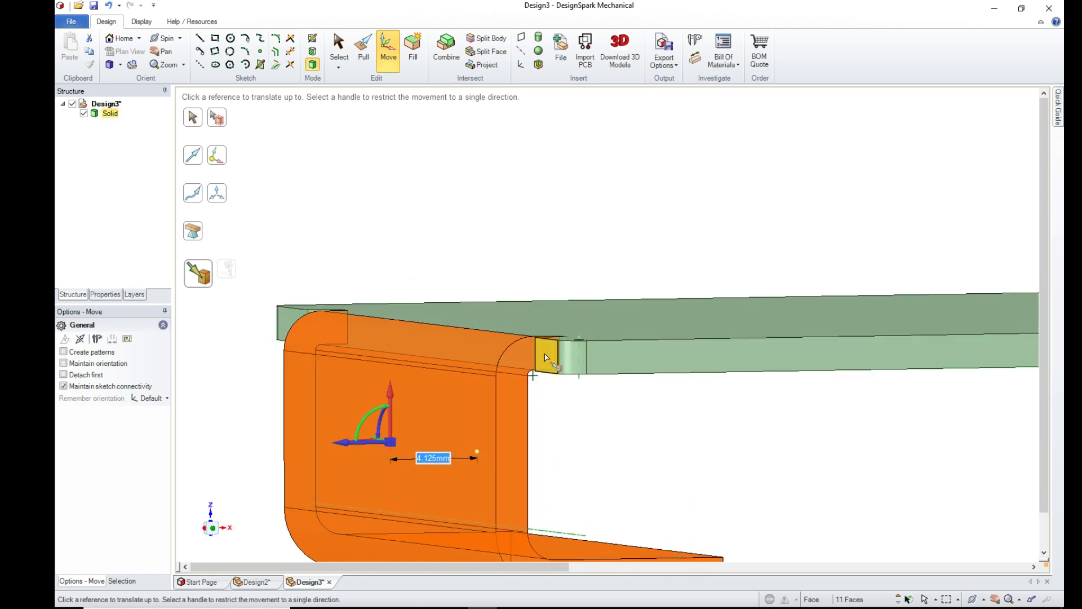
click(544, 357)
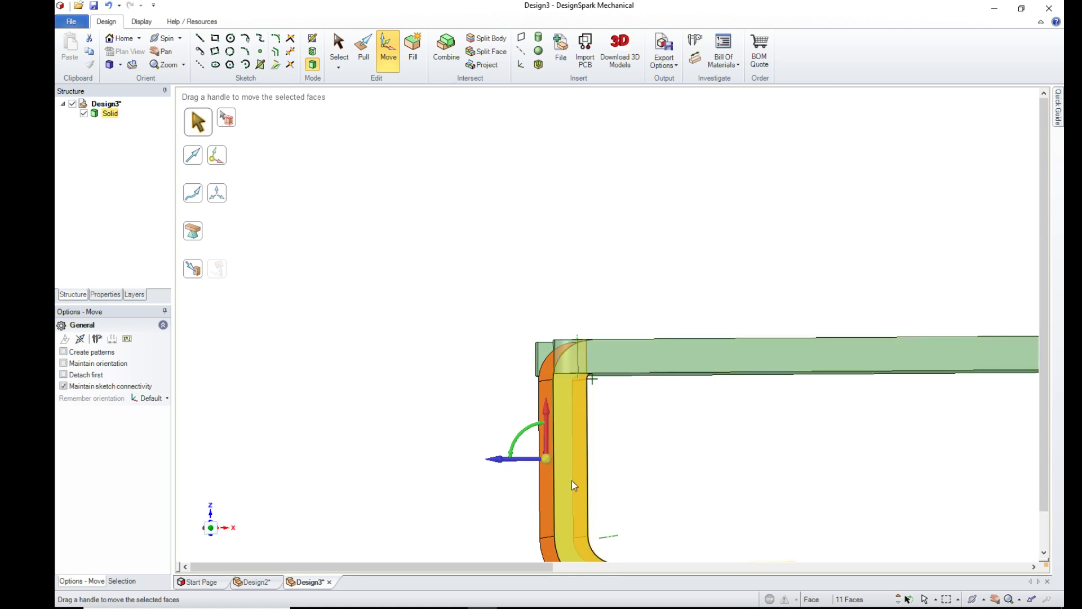
- Clear the selection and examine how the repositioned hook meets the plate's notched end from several angles
mouse_move(592, 389)
middle_down()
mouse_move(706, 464)
mouse_move(692, 433)
middle_up()
click(676, 436)
middle_drag(829, 418, 841, 437)
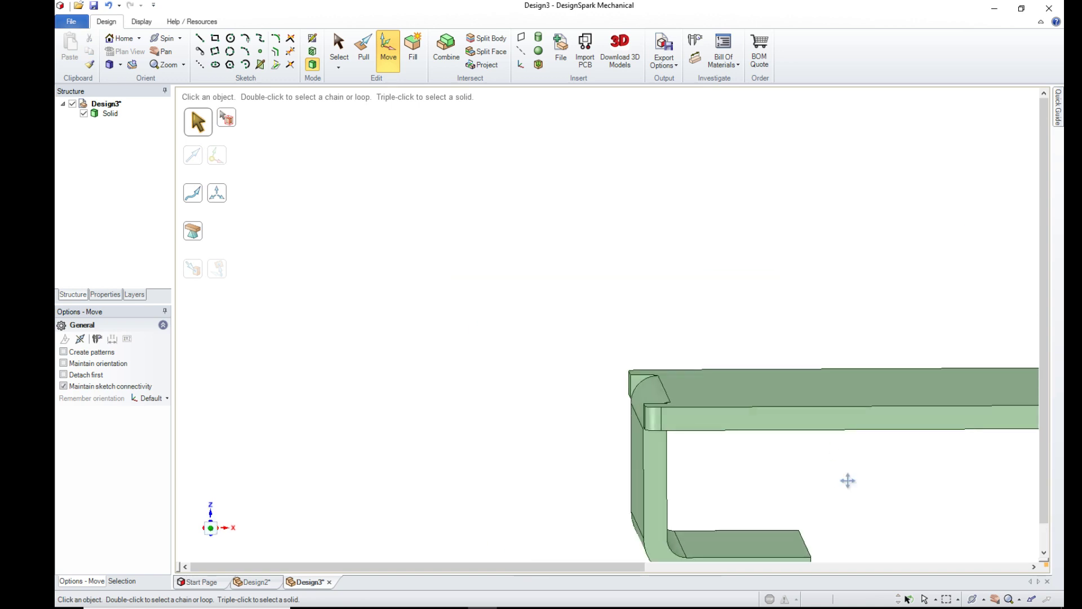
shift+middle_drag(848, 478, 633, 336)
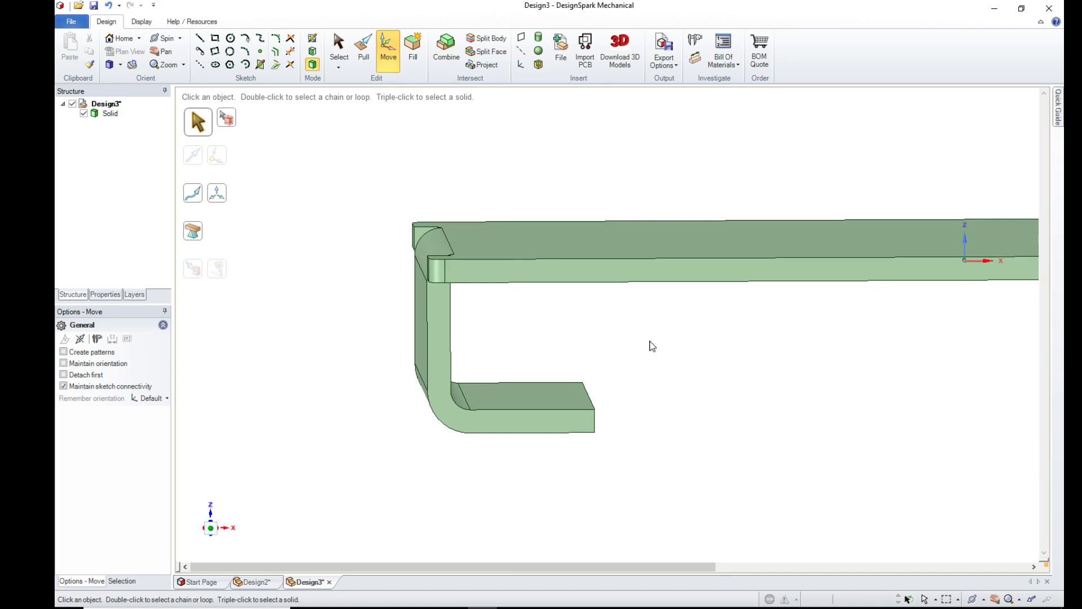
scroll(652, 346, up, 1)
scroll(652, 345, down, 1)
mouse_move(653, 346)
middle_down()
mouse_move(664, 370)
mouse_move(679, 355)
mouse_move(667, 346)
middle_up()
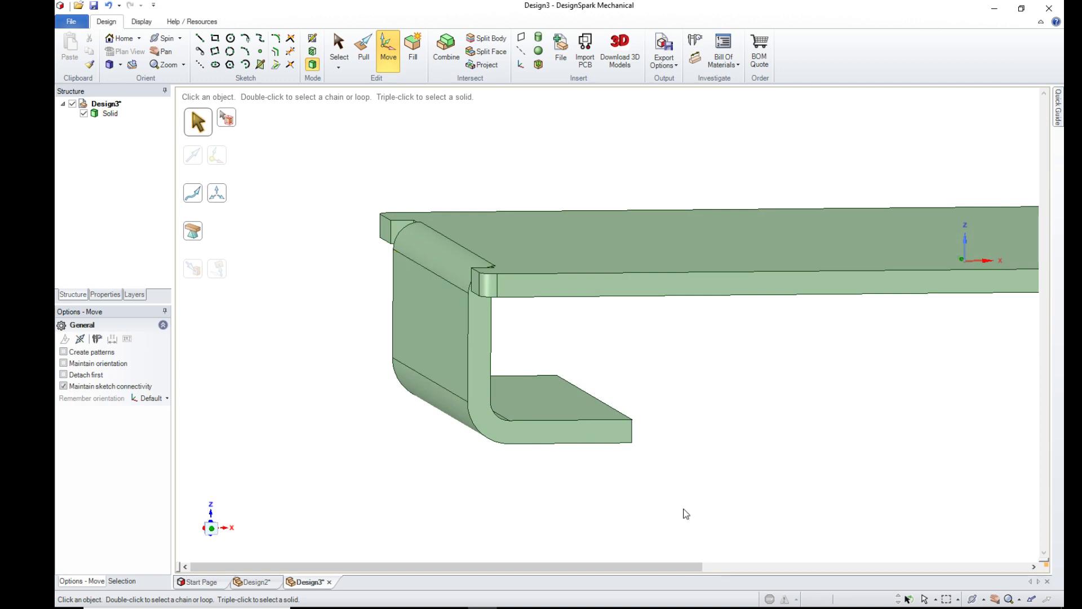
- On the outer face of the hook's lower lip, sketch a line at 45° from one bend-side corner past the free edge
mouse_move(746, 507)
middle_down()
mouse_move(742, 471)
mouse_move(717, 449)
mouse_move(718, 389)
mouse_move(723, 413)
middle_up()
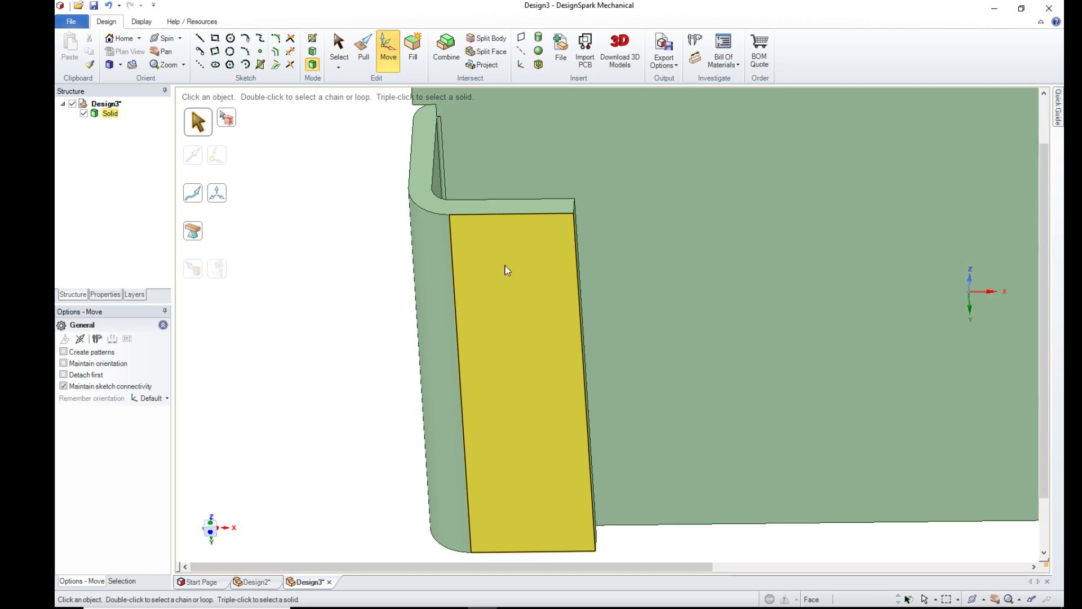
click(507, 274)
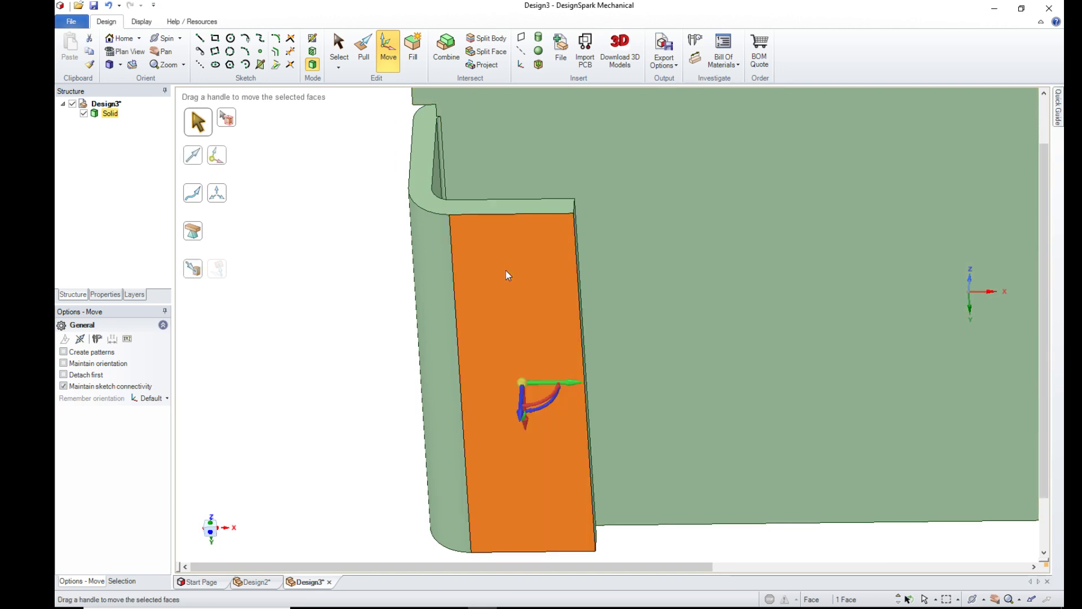
click(312, 38)
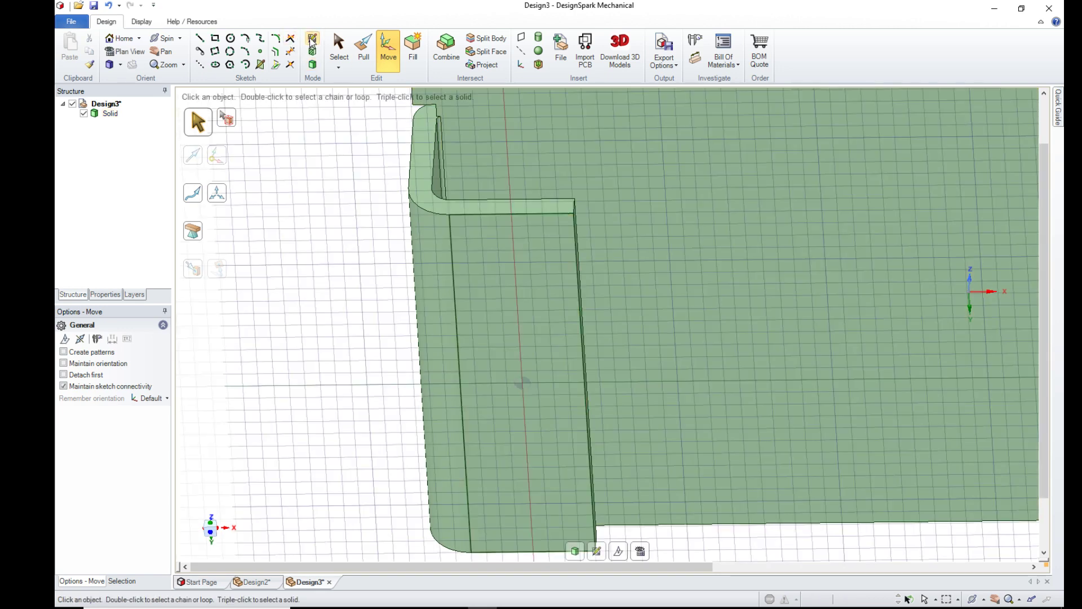
click(200, 38)
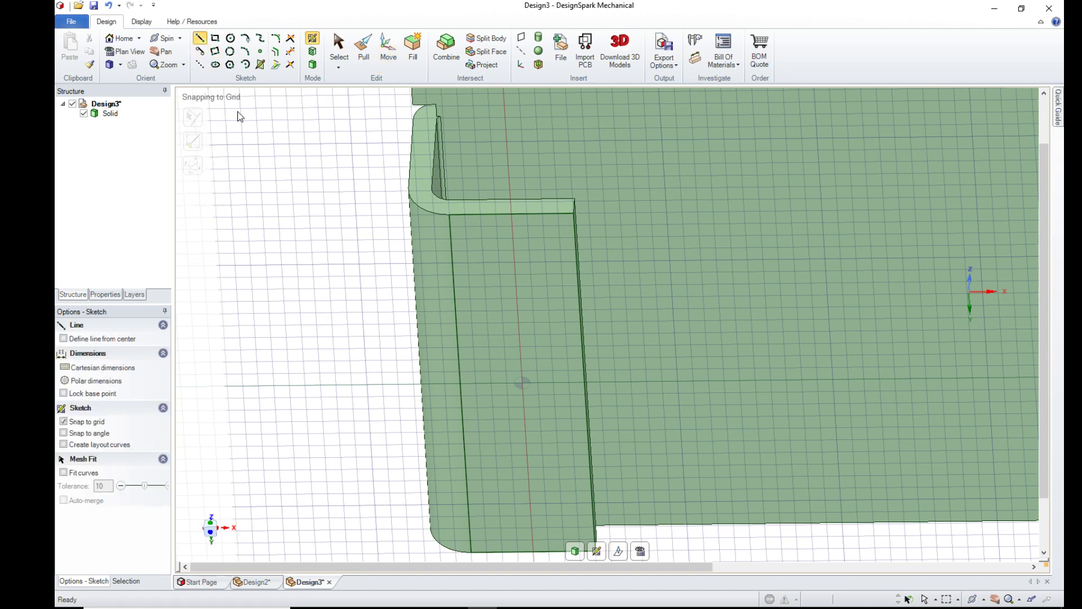
click(451, 217)
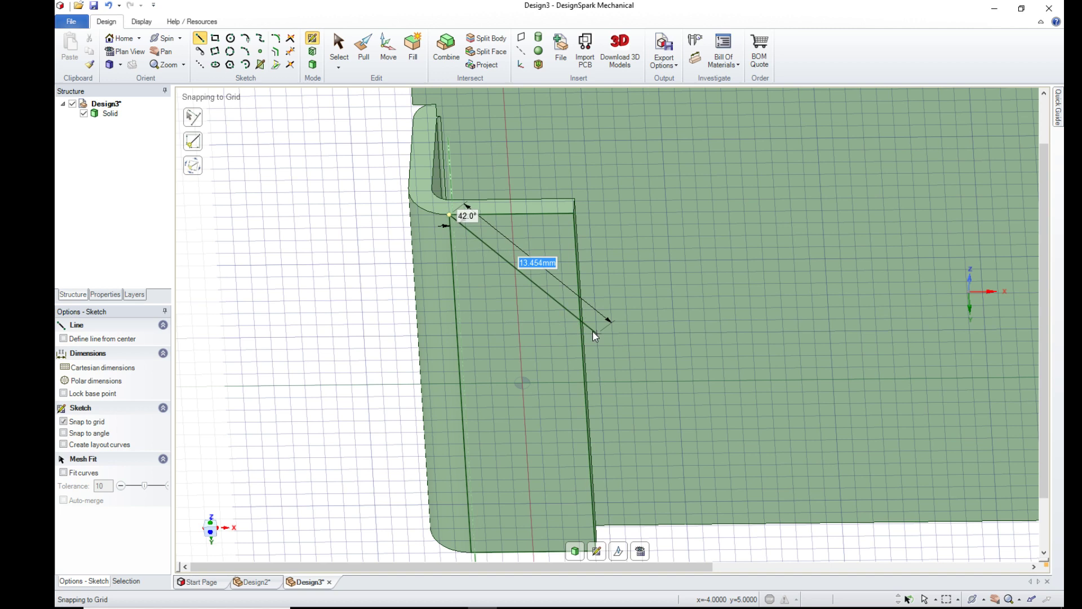
key(Tab)
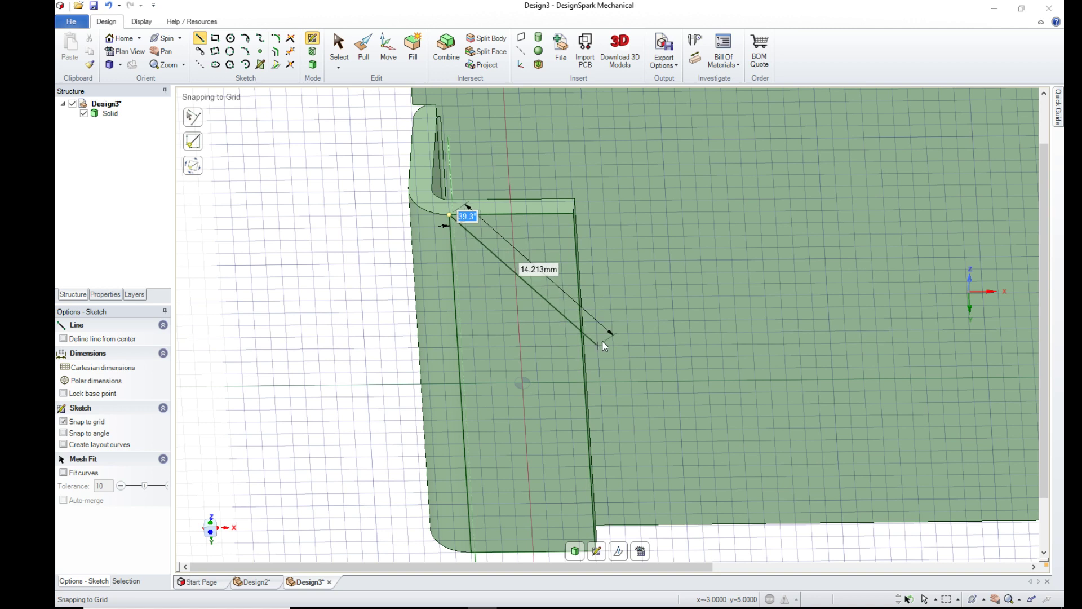
text(45)
key(Return)
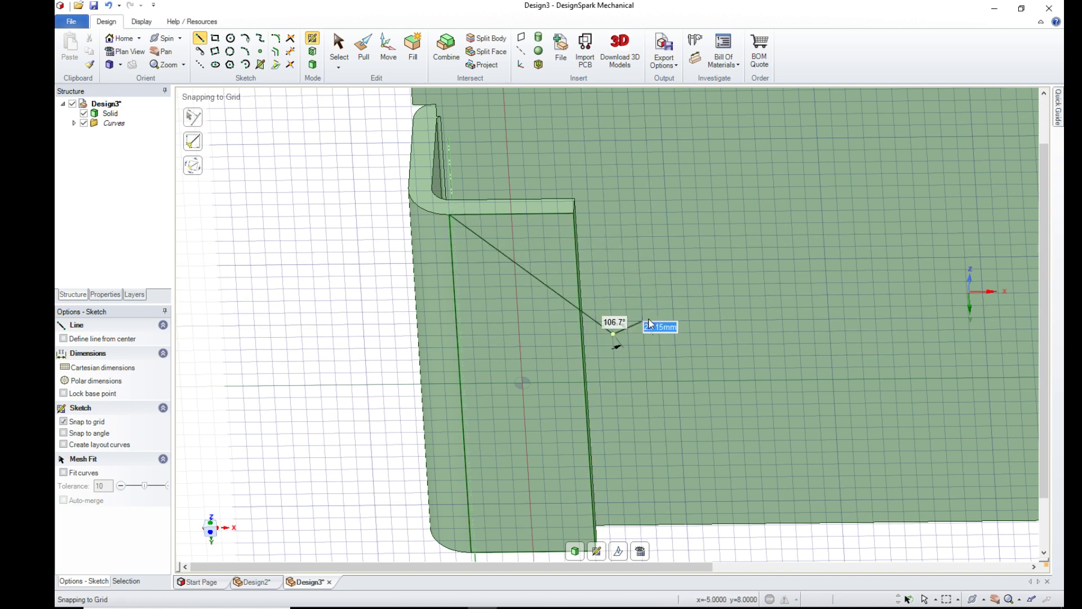
key(Escape)
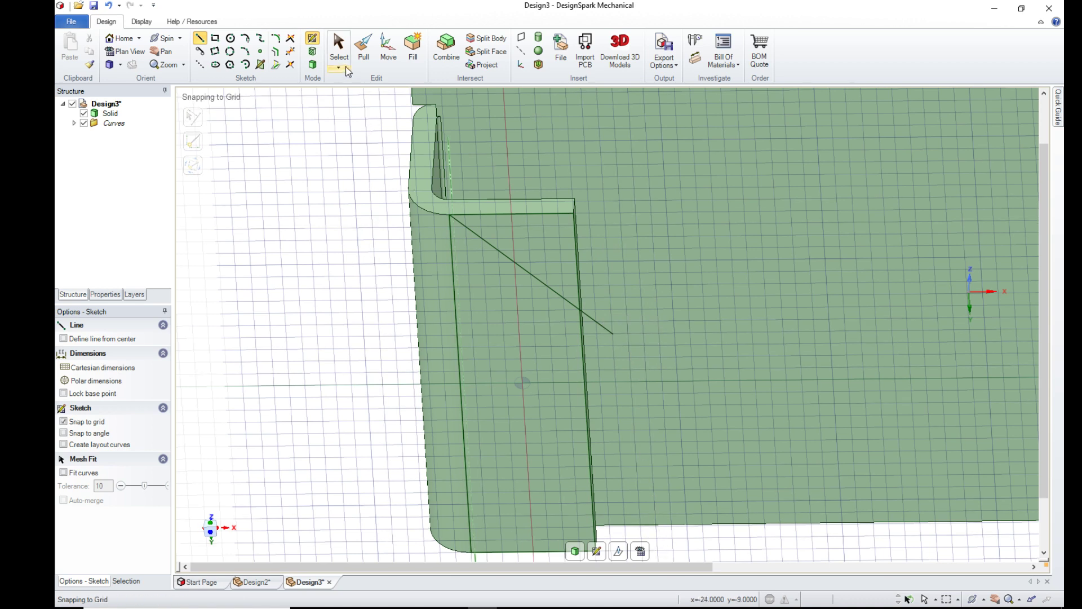
- Sketch a 45° line about 12.7 mm long from the lip's opposite bend-side corner, slanting inward past the free edge
click(471, 553)
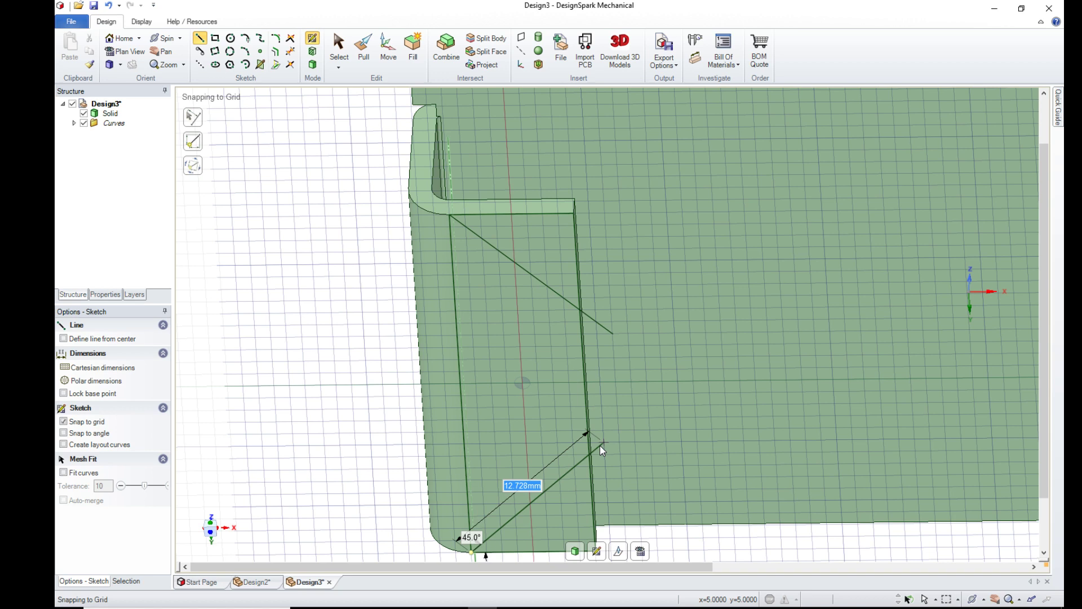
click(601, 446)
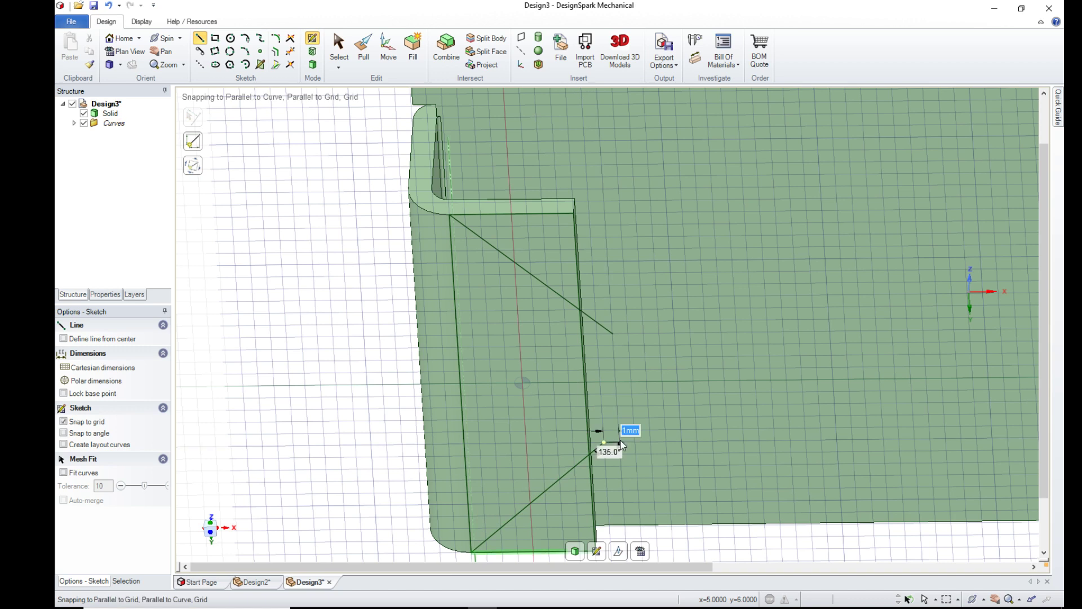
key(Escape)
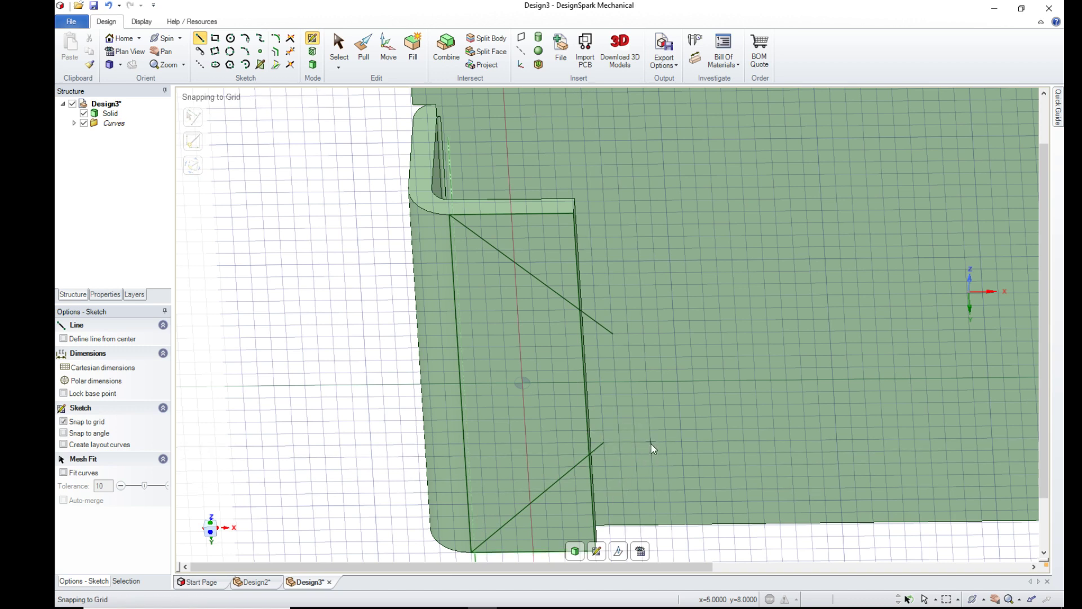
- Pull the two triangular corner regions outside the 45° lines through the lip's thickness to cut them away and taper the lip
click(364, 48)
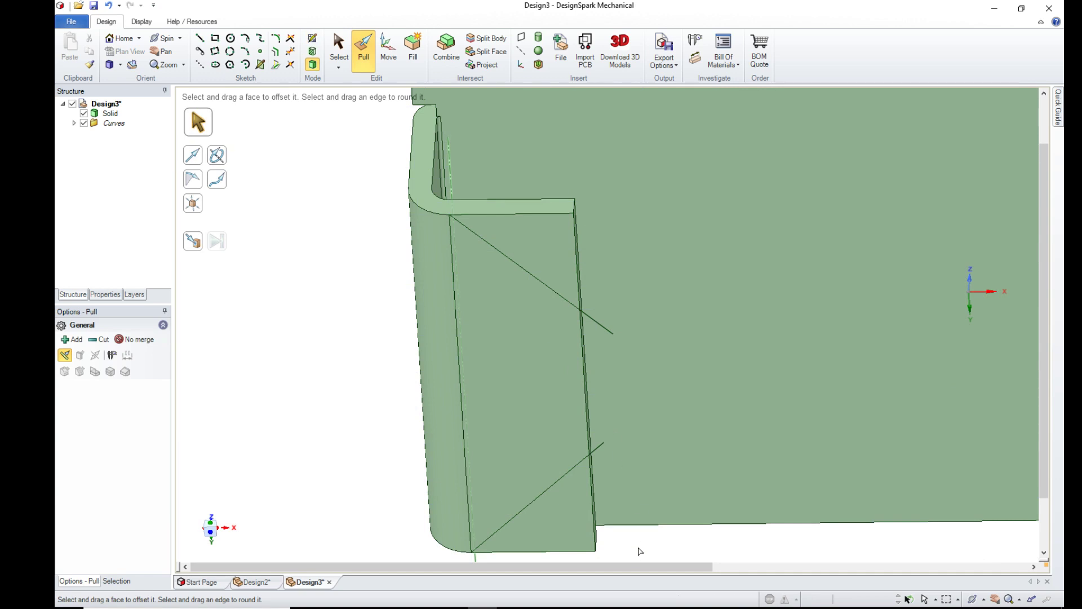
click(560, 526)
drag(560, 526, 703, 368)
click(527, 242)
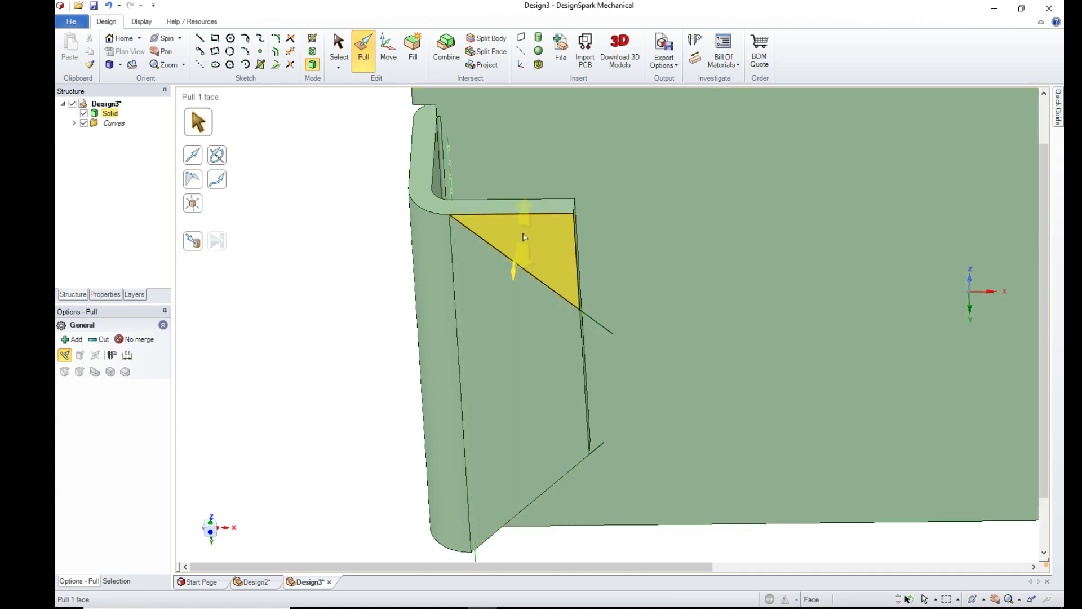
mouse_move(564, 253)
mouse_down()
mouse_move(550, 249)
mouse_move(570, 235)
mouse_up()
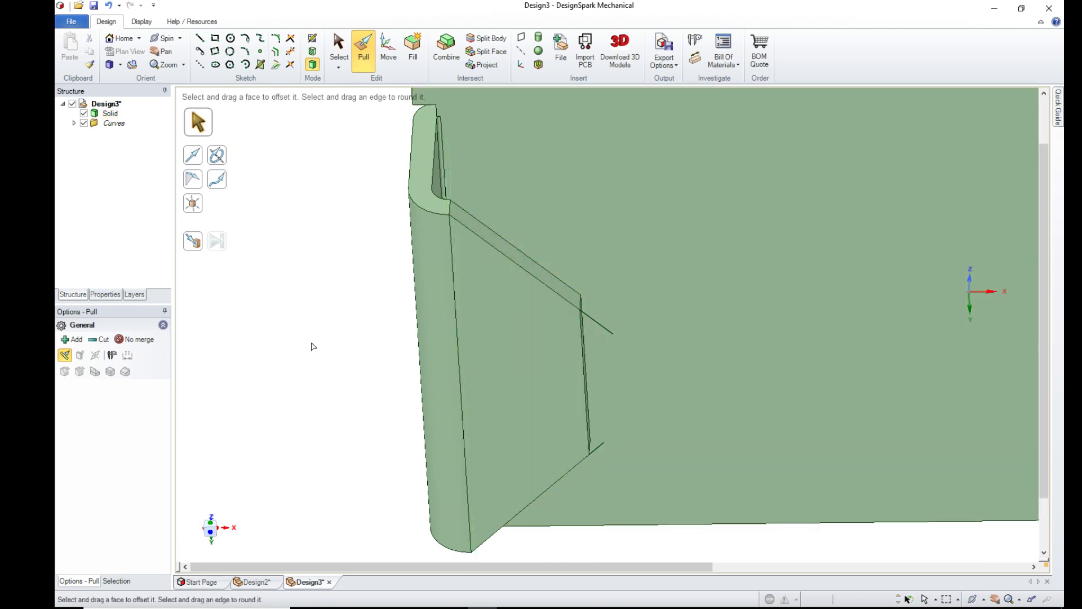
- Examine the tapered lip and the hook's joint with the plate from below and from the home view
key(h)
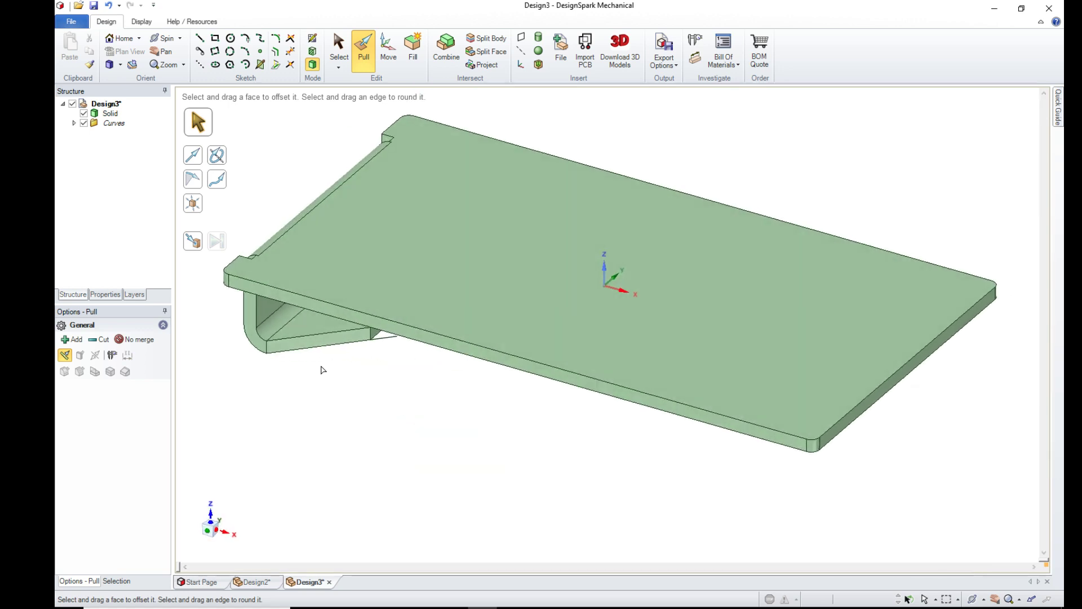
middle_drag(345, 437, 420, 341)
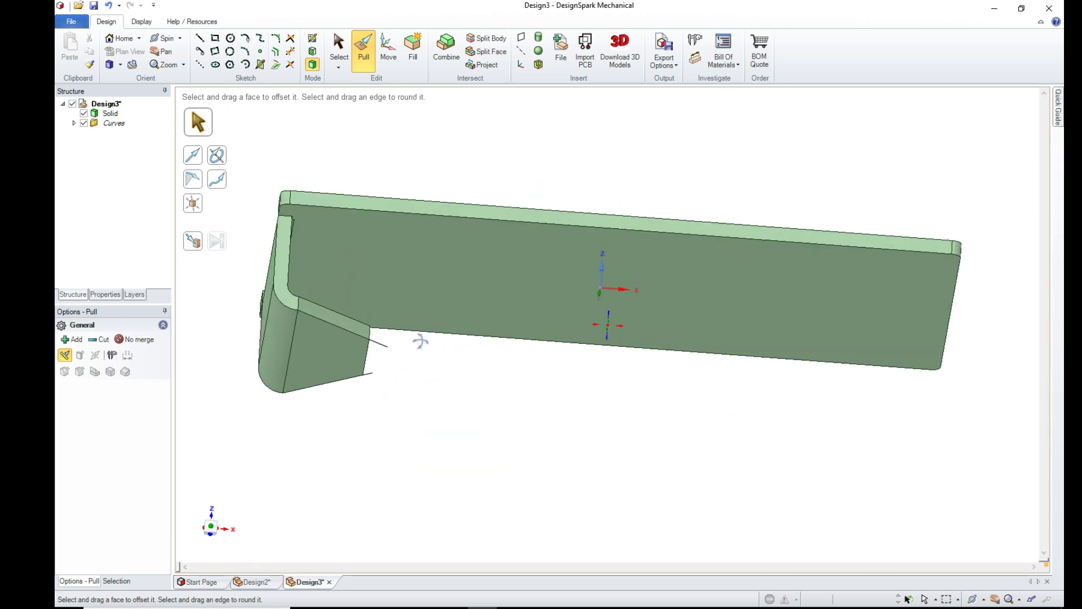
middle_drag(495, 416, 572, 382)
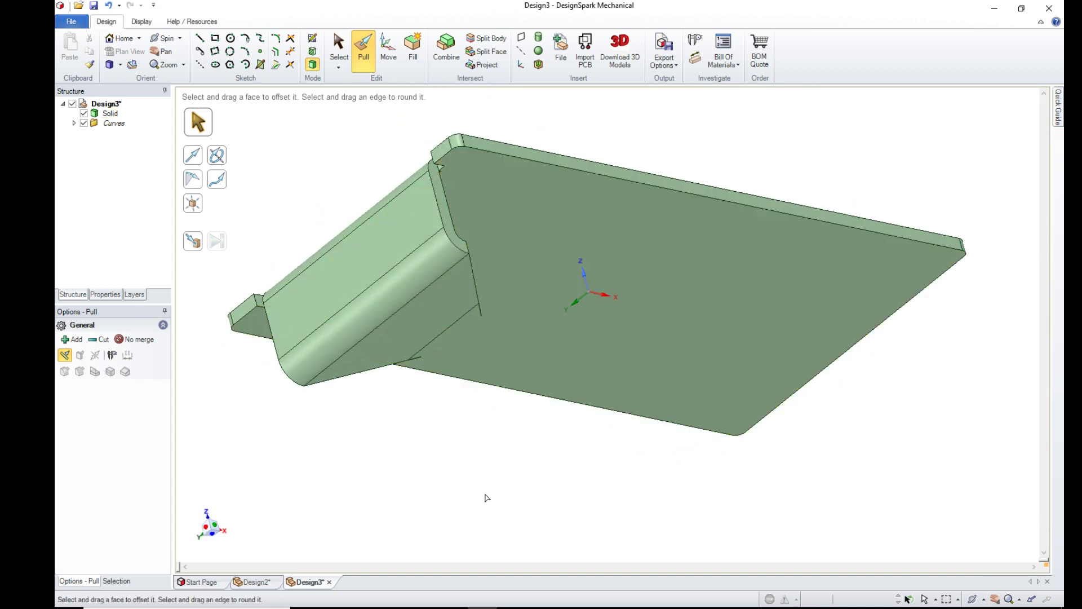
middle_drag(442, 502, 468, 471)
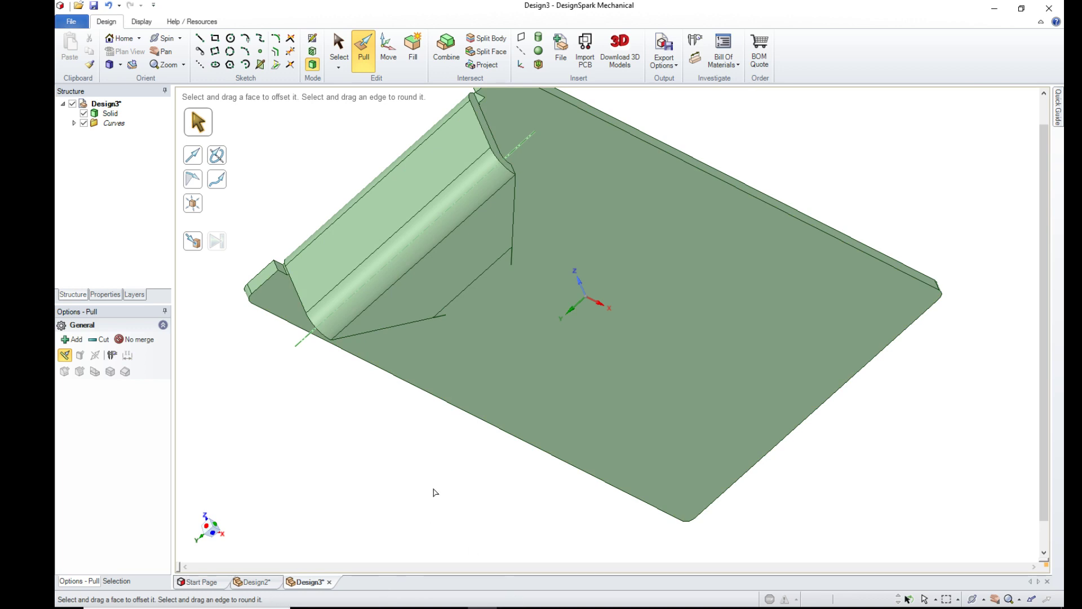
key(h)
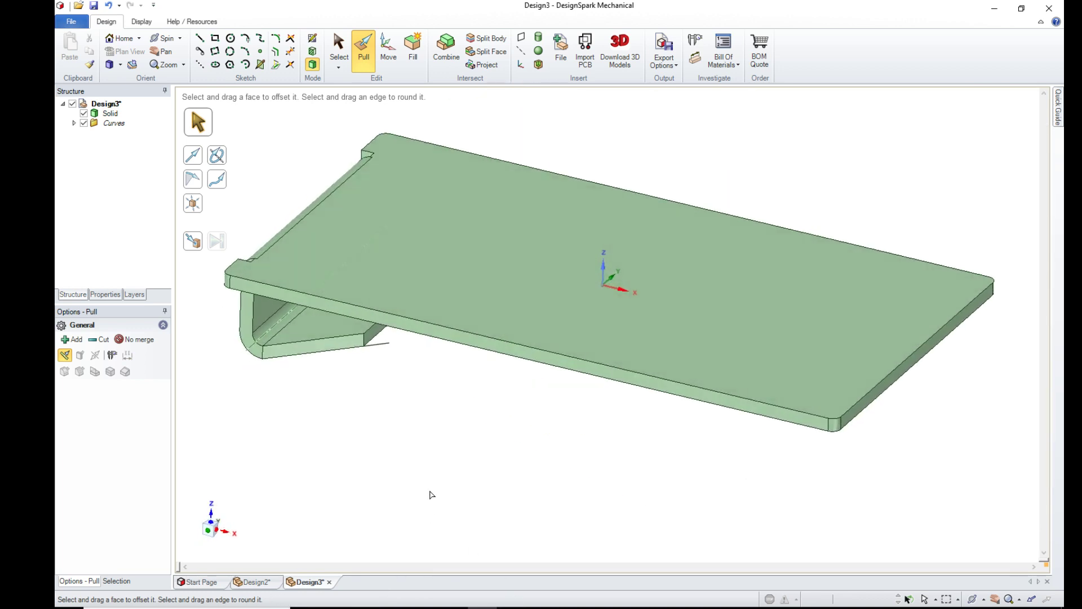